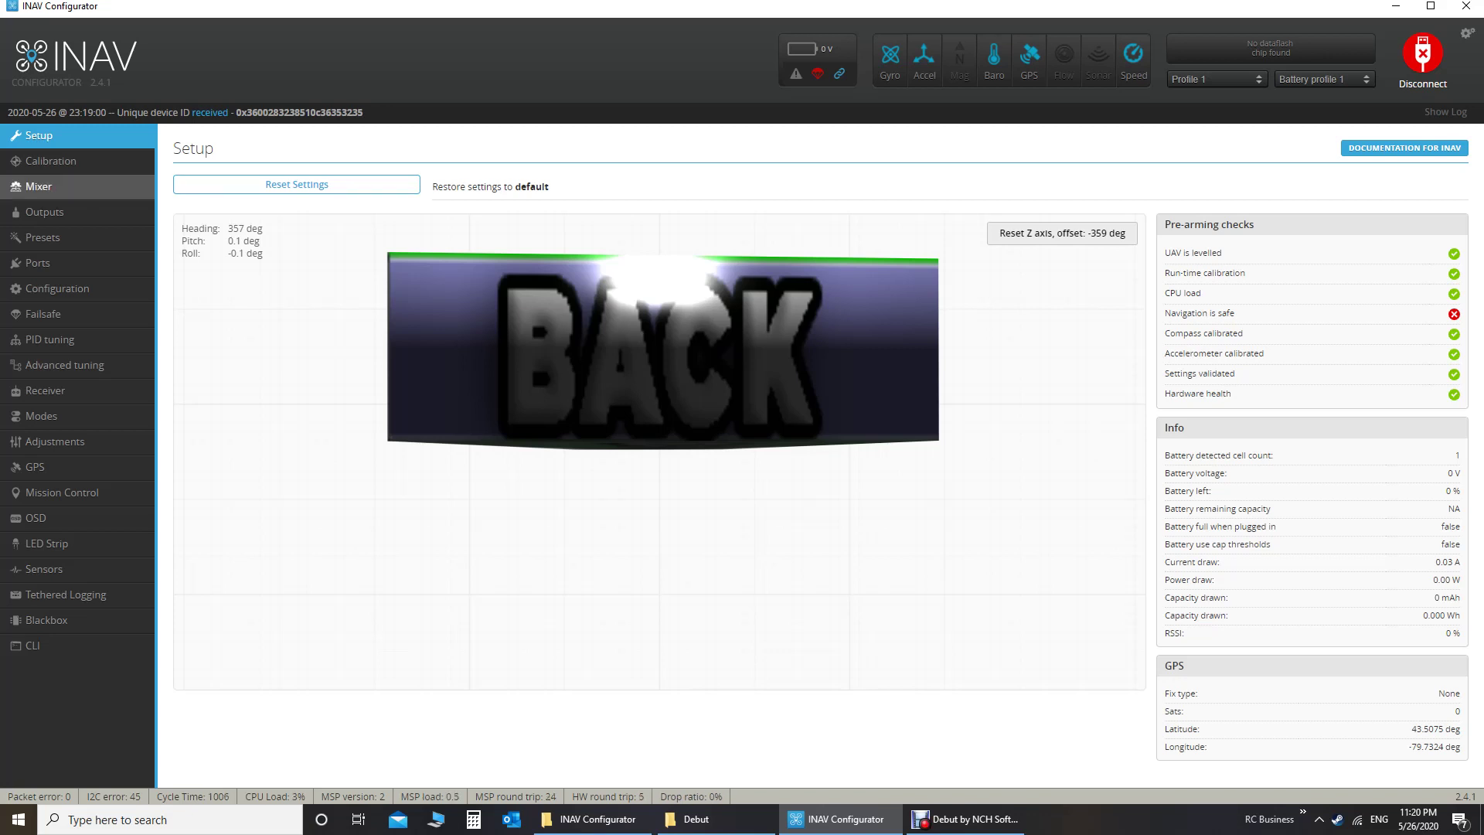
- Review the accelerometer calibration, and choose Airplane as the platform type in the mixer configuration
left_click(51, 161)
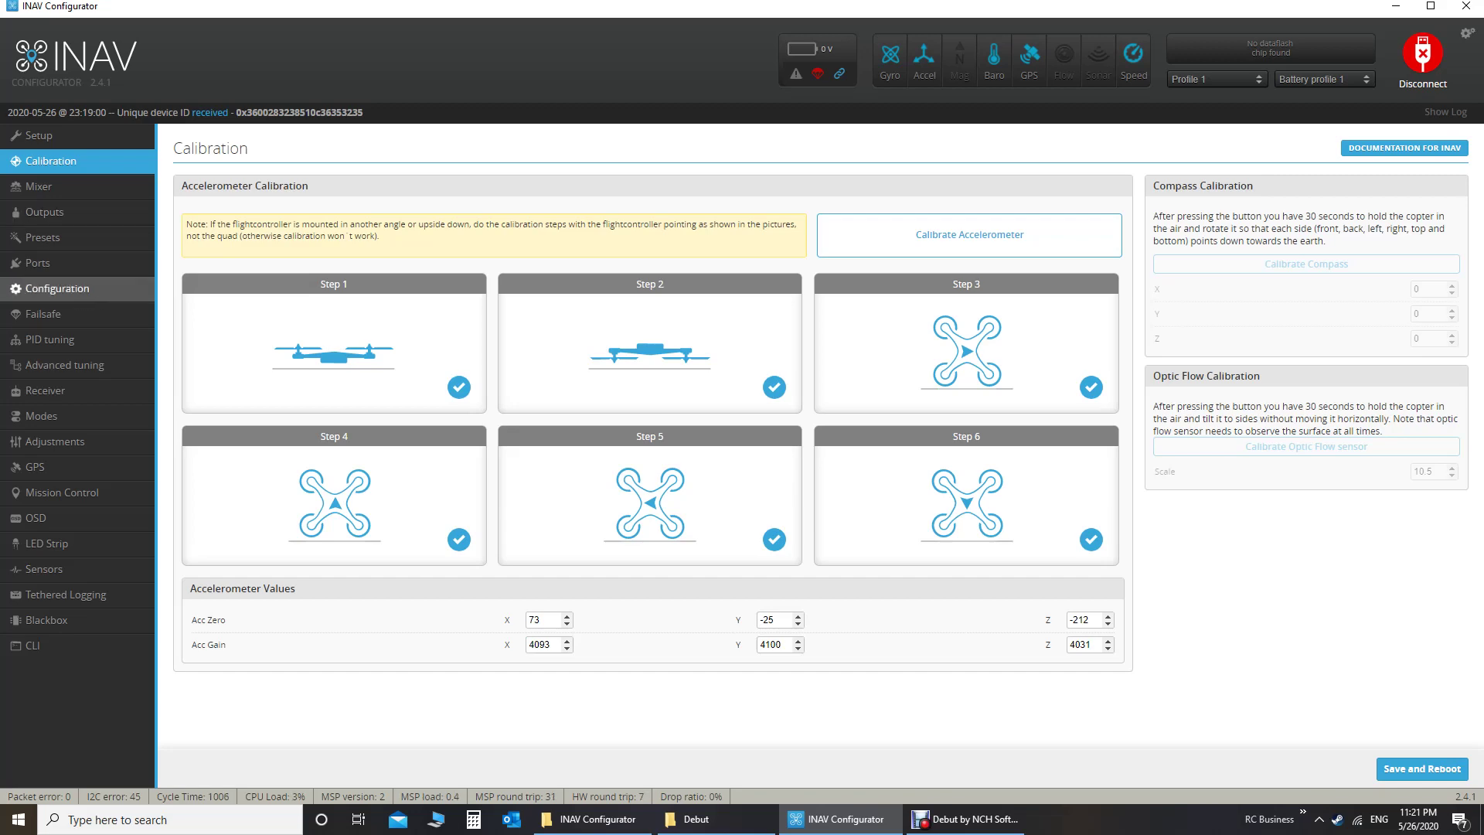
left_click(78, 187)
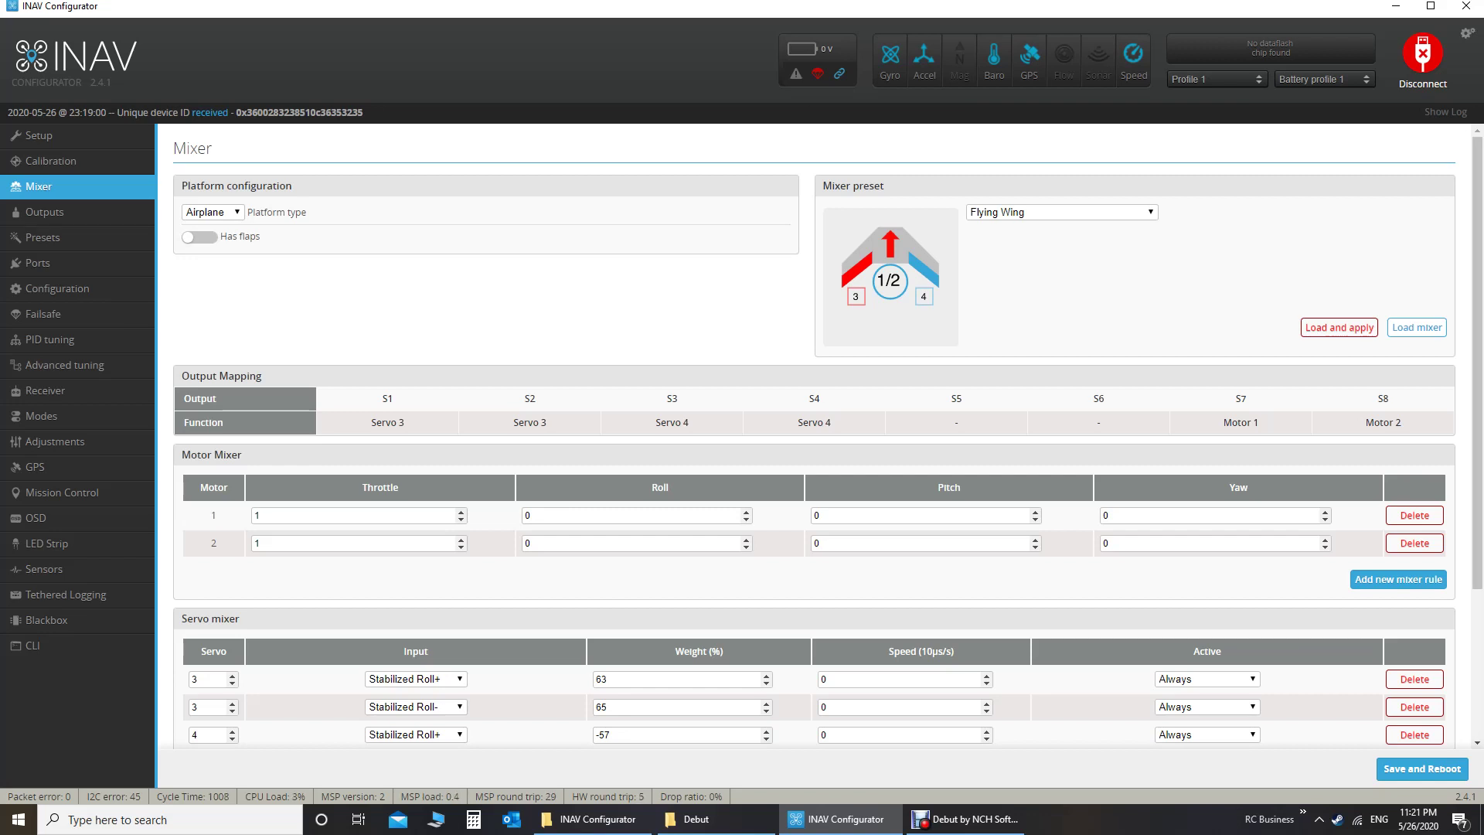
left_click(213, 213)
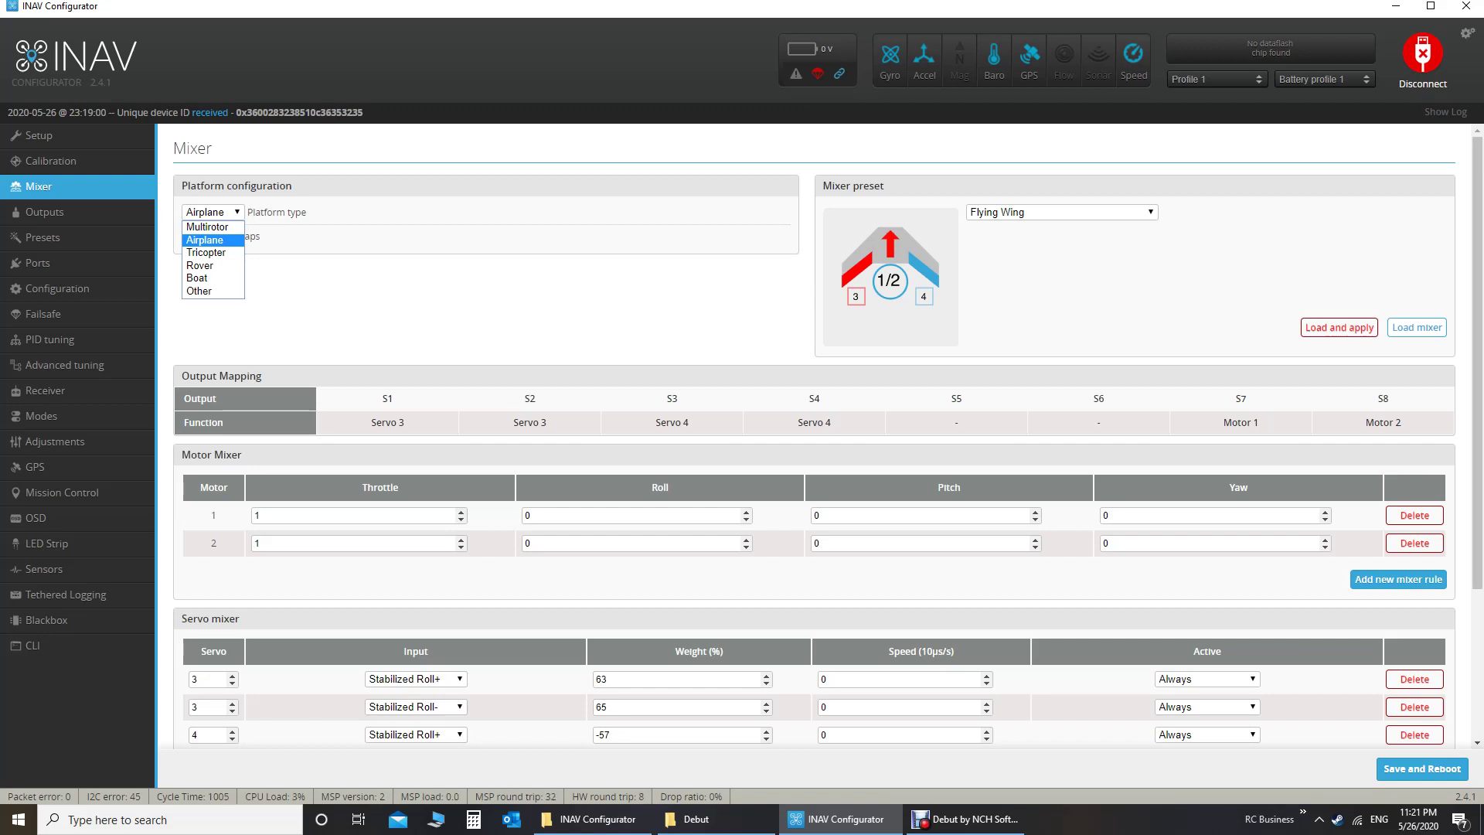
left_click(205, 240)
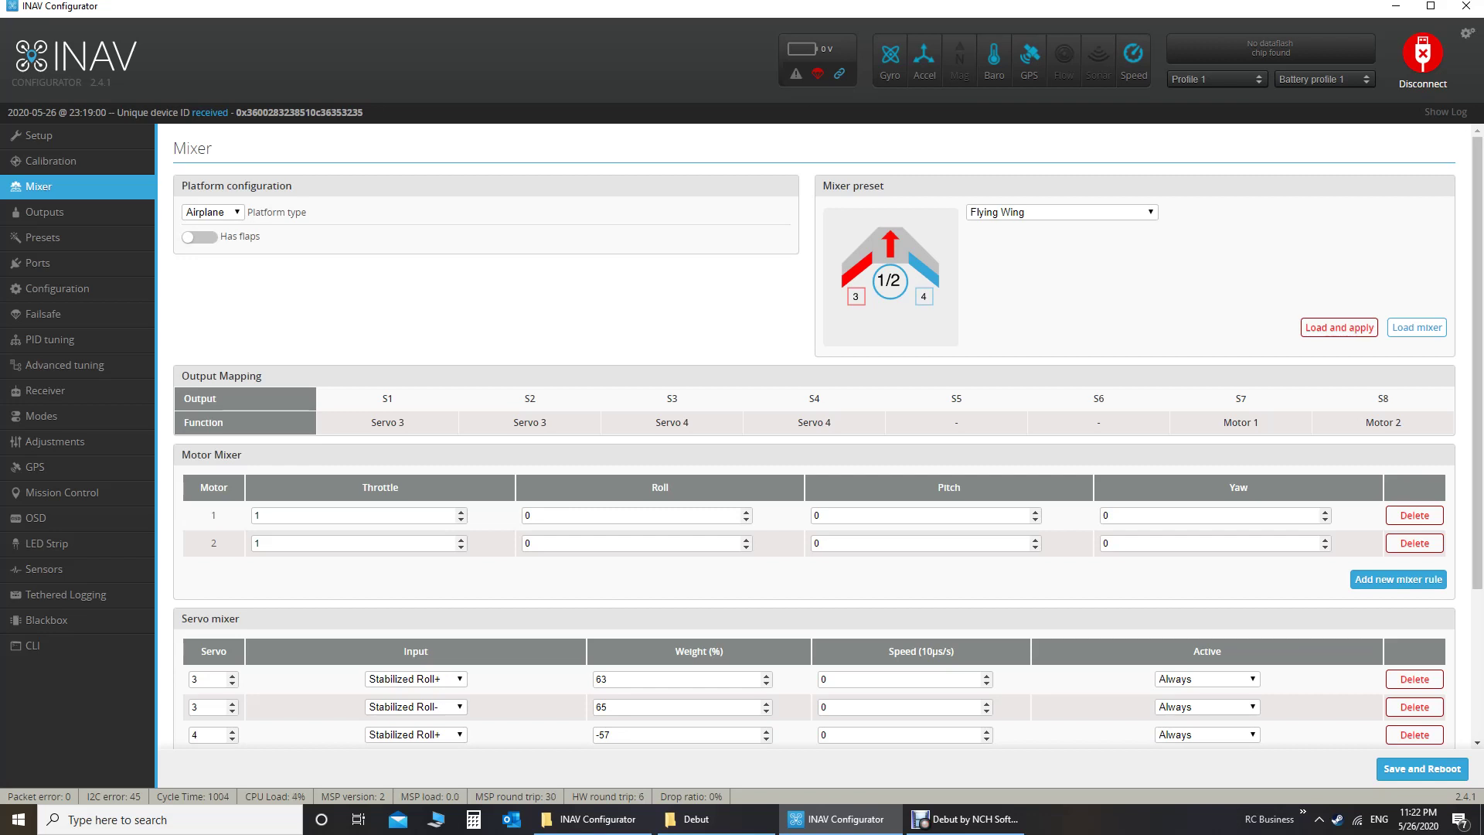
- Examine the output mapping, motor mixer and servo mixer rules, including the input sources available for the first servo 3 rule
scroll(820, 464, "down", 3)
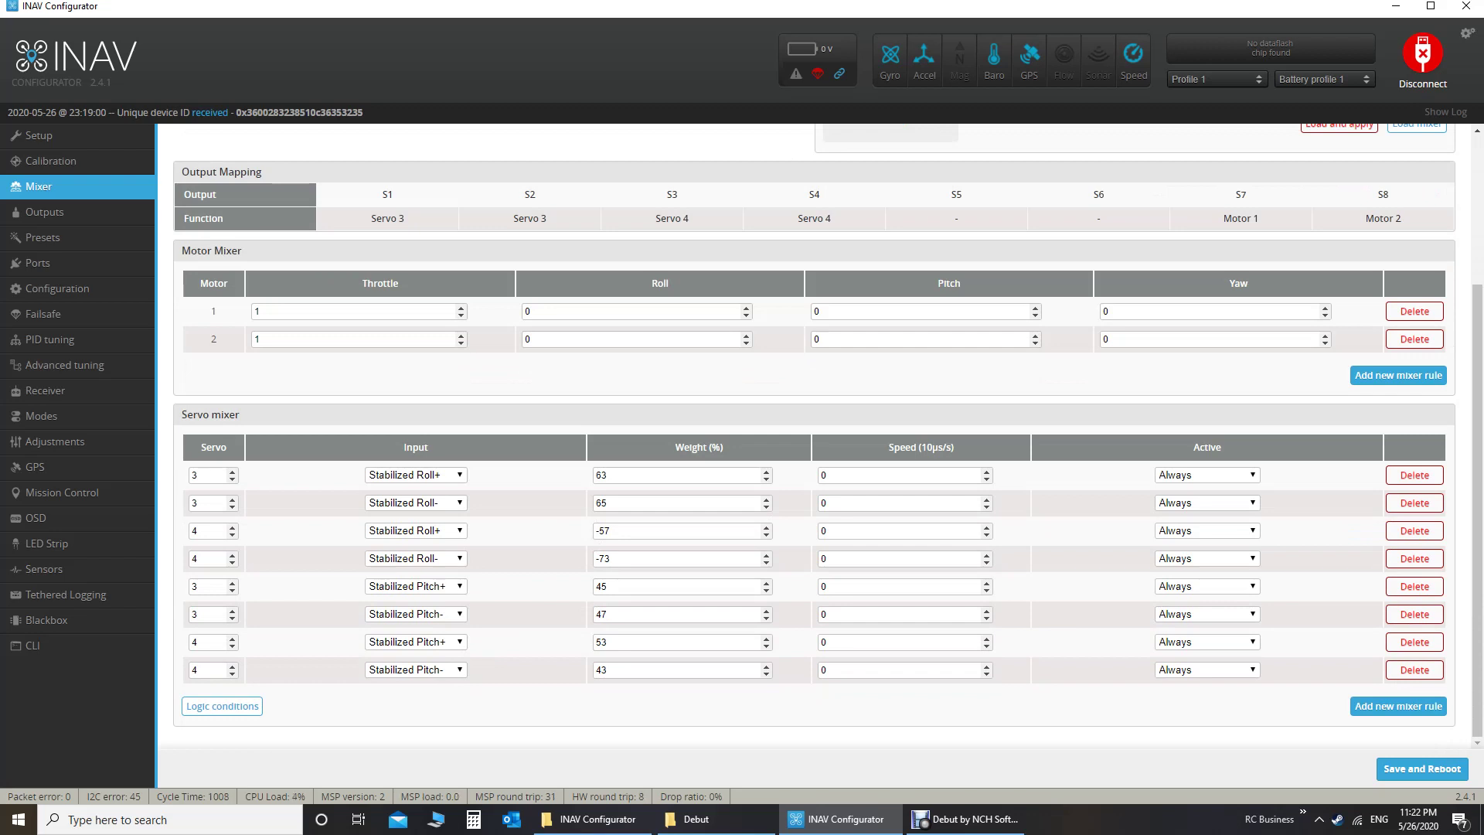
scroll(819, 463, "up", 3)
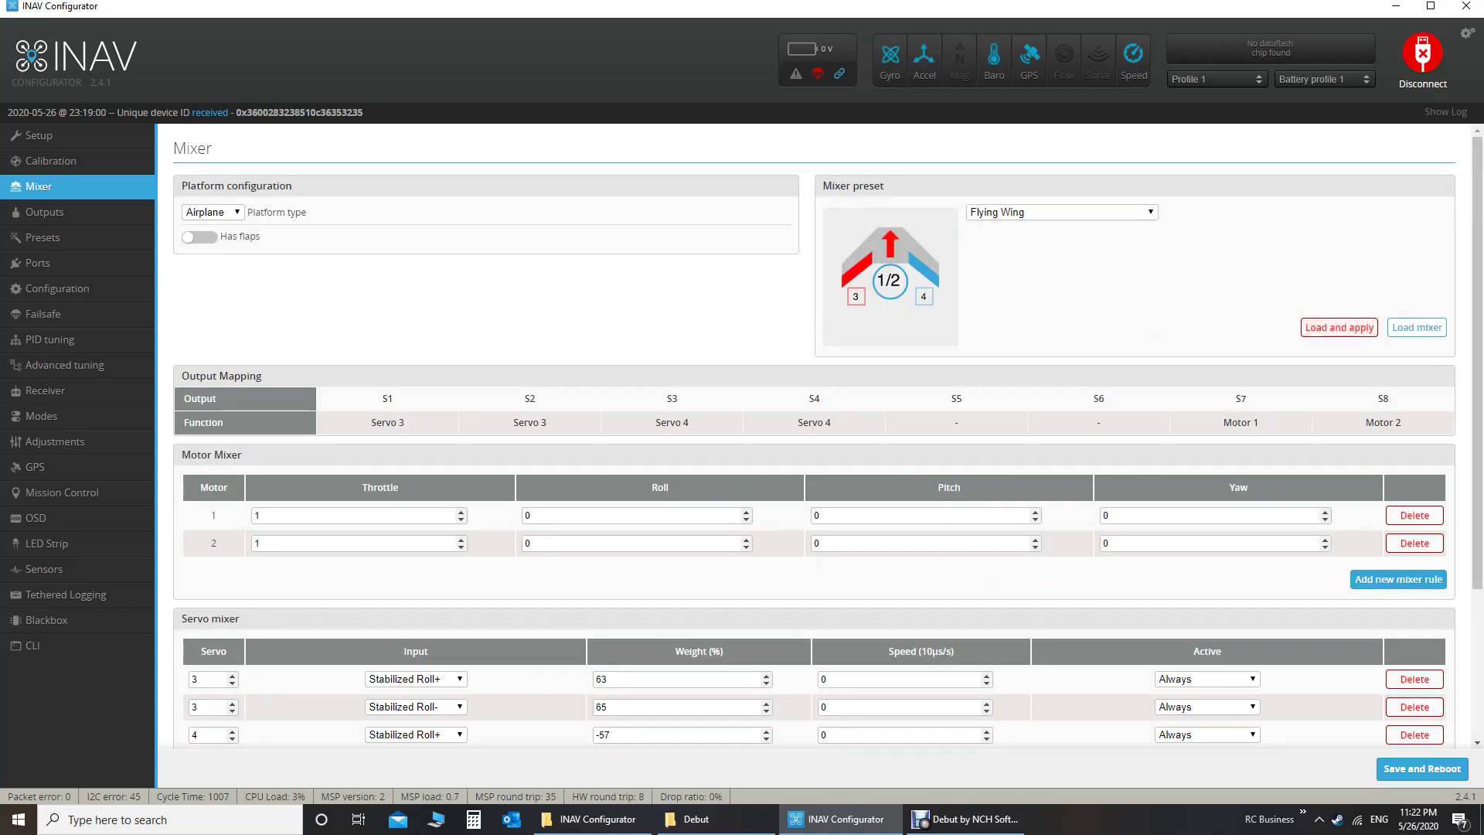
scroll(819, 463, "down", 3)
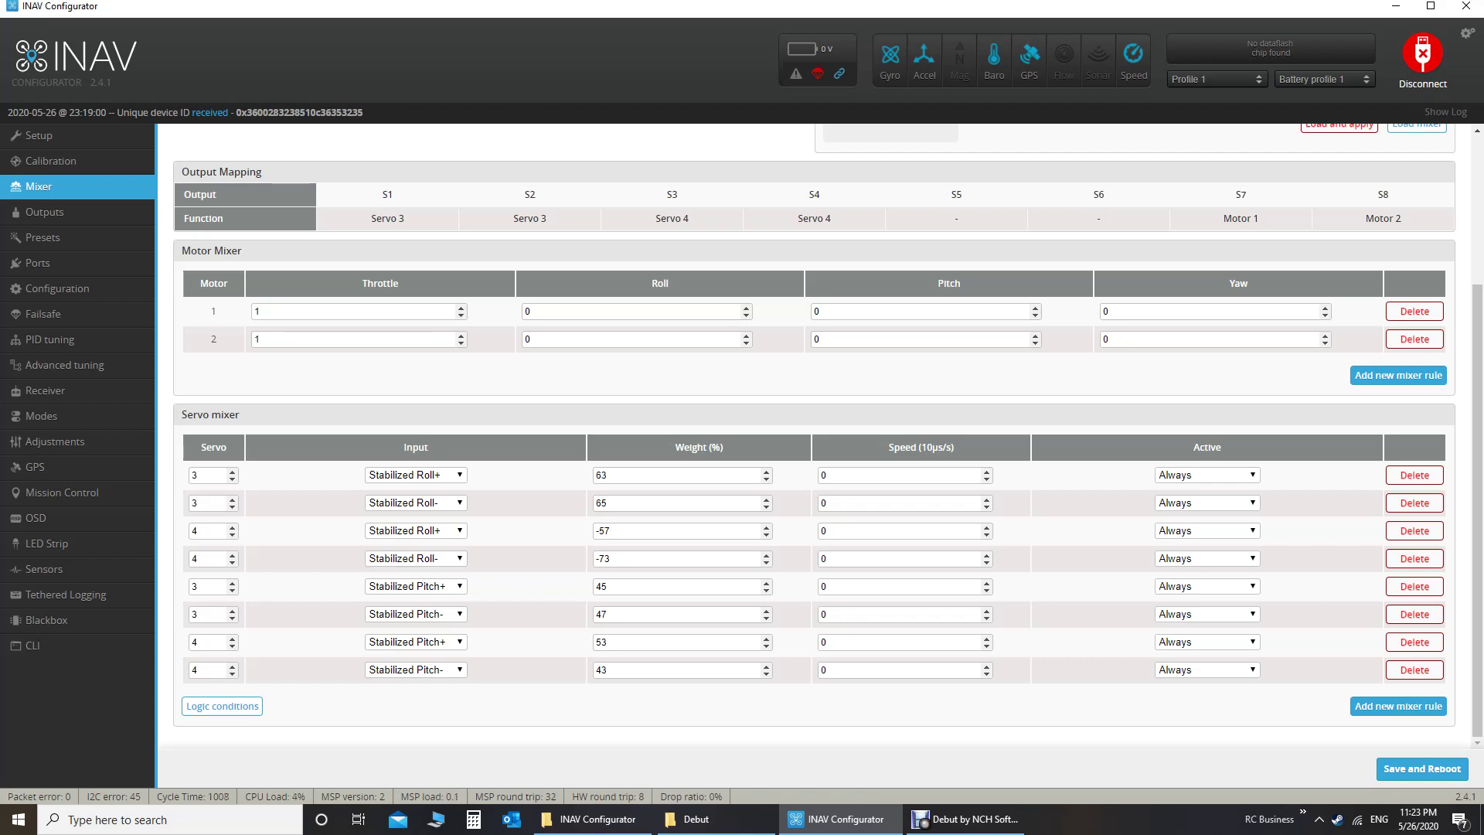
left_click(416, 476)
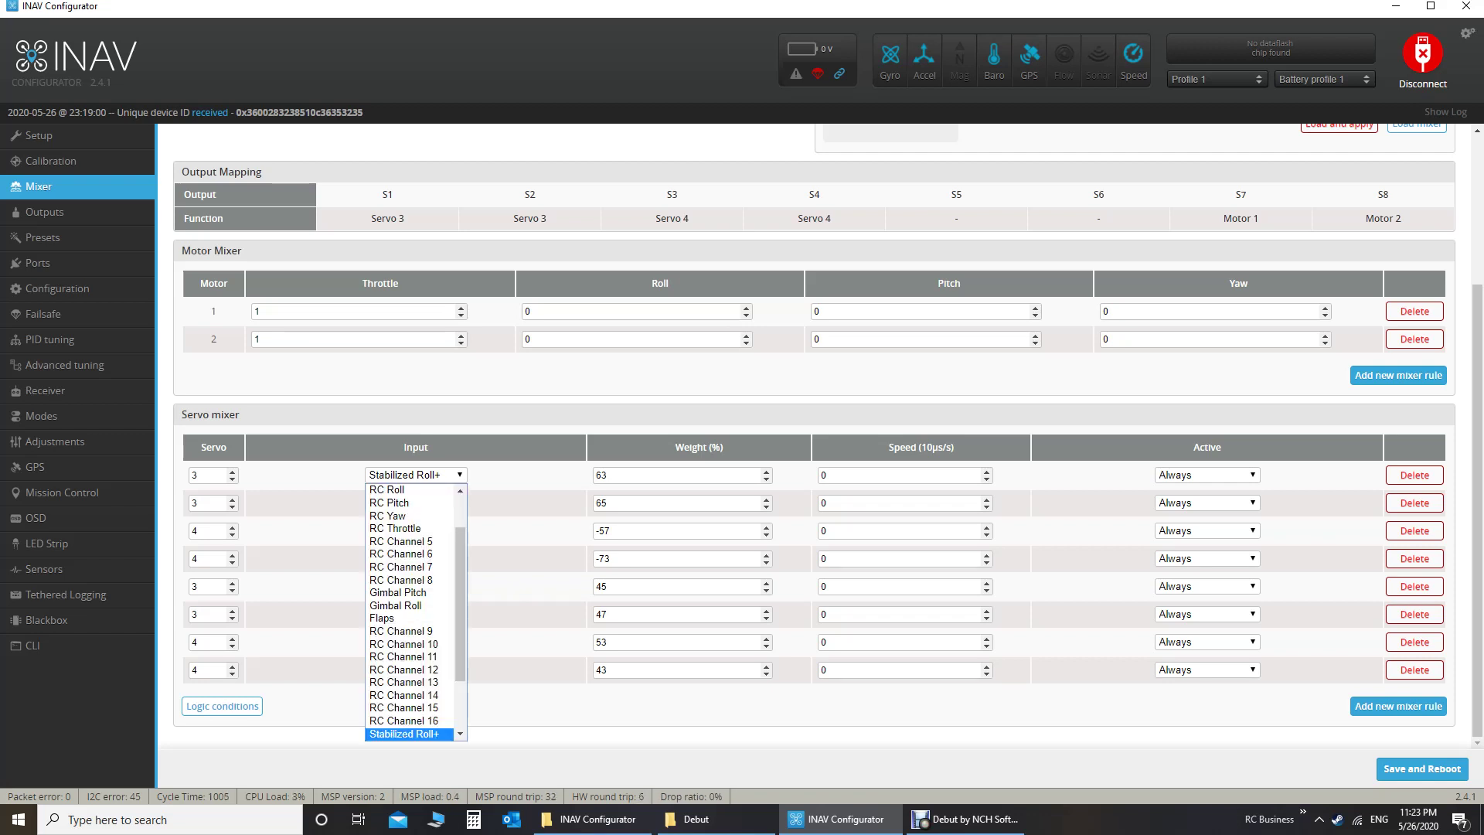
scroll(409, 605, "up", 5)
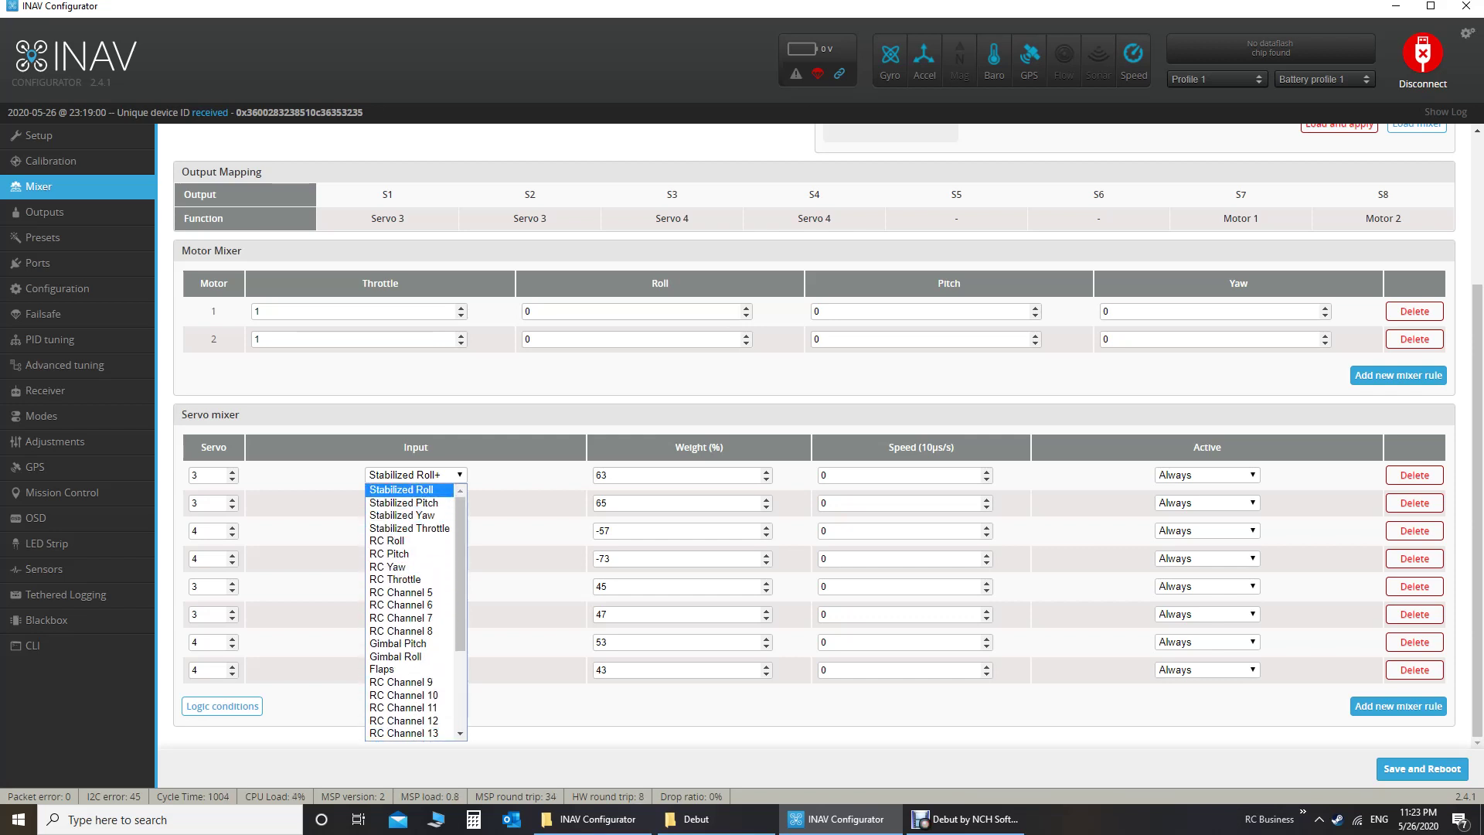
key("Escape")
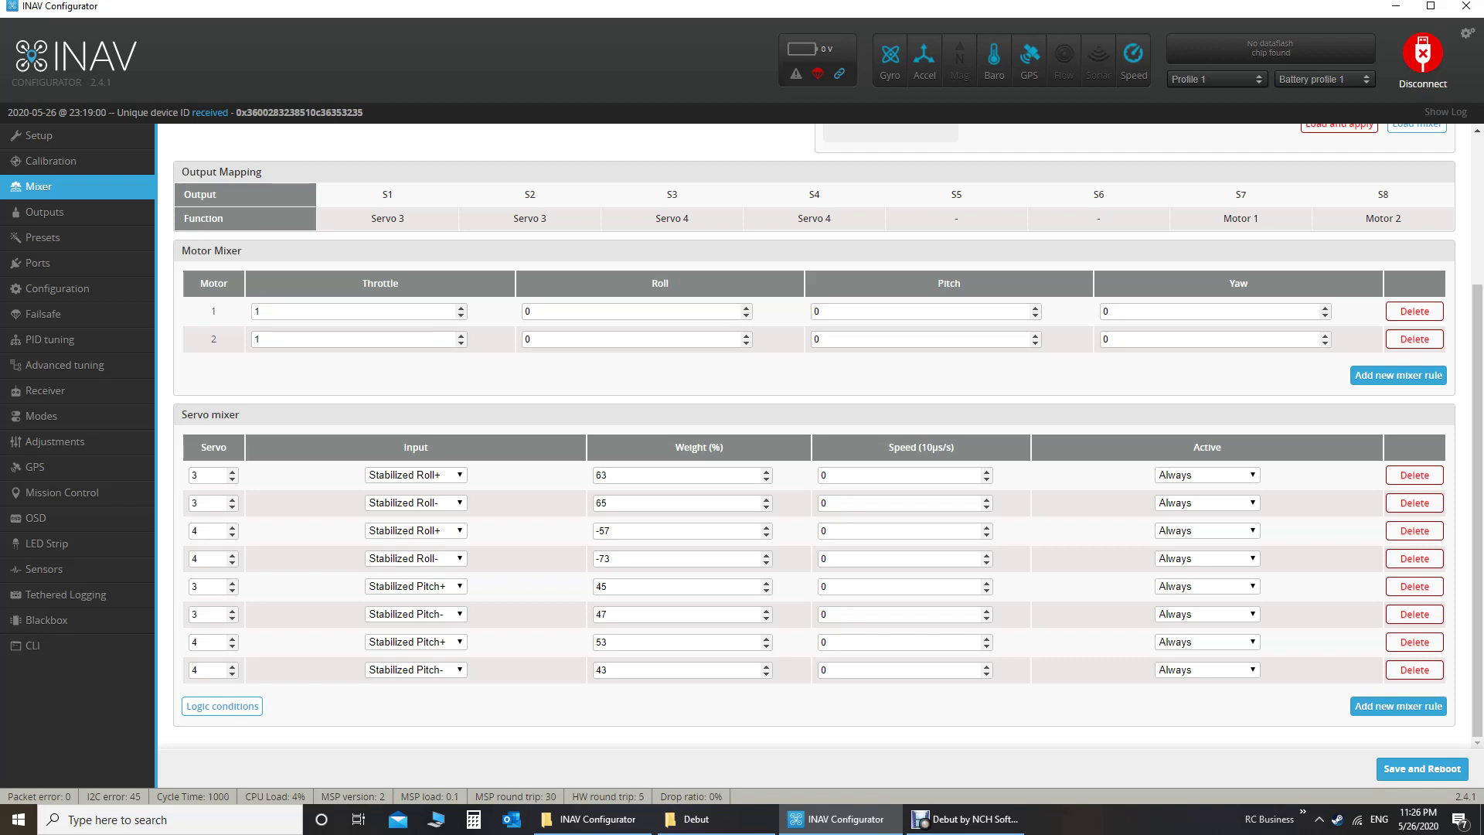
scroll(828, 436, "up", 3)
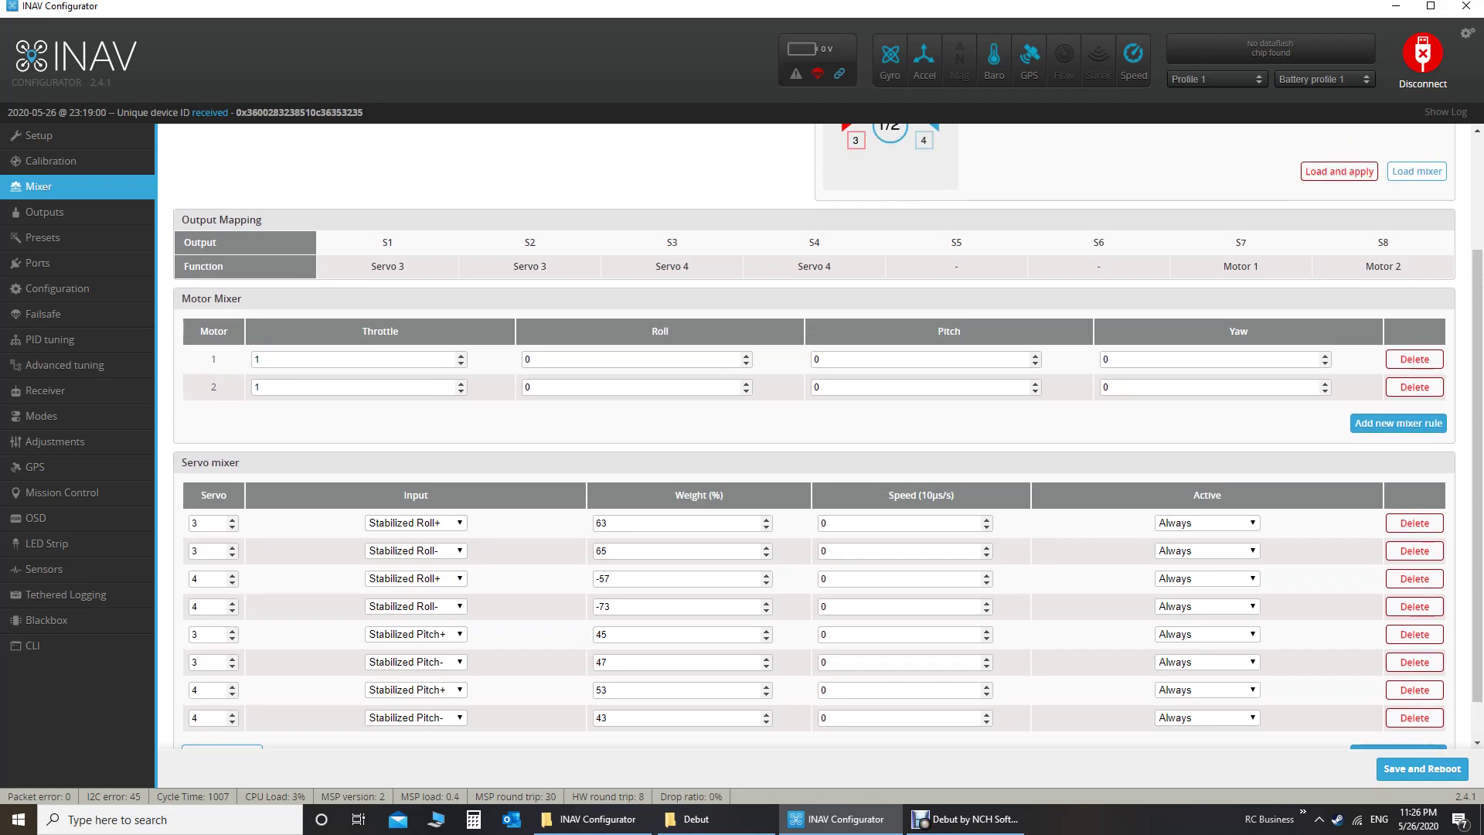
scroll(828, 436, "down", 3)
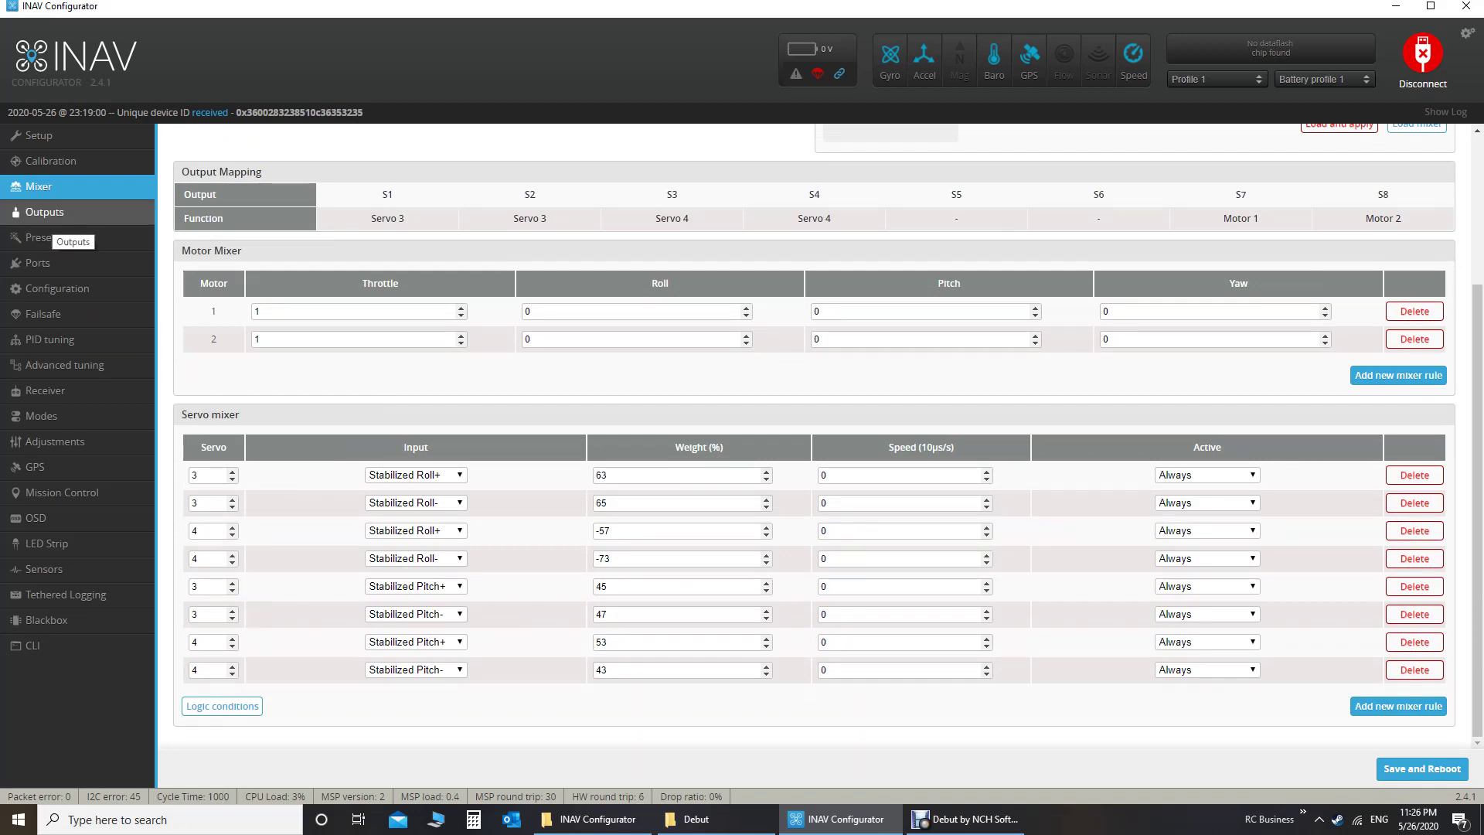
- Review the motor and servo outputs and choose STANDARD as the ESC protocol
left_click(48, 221)
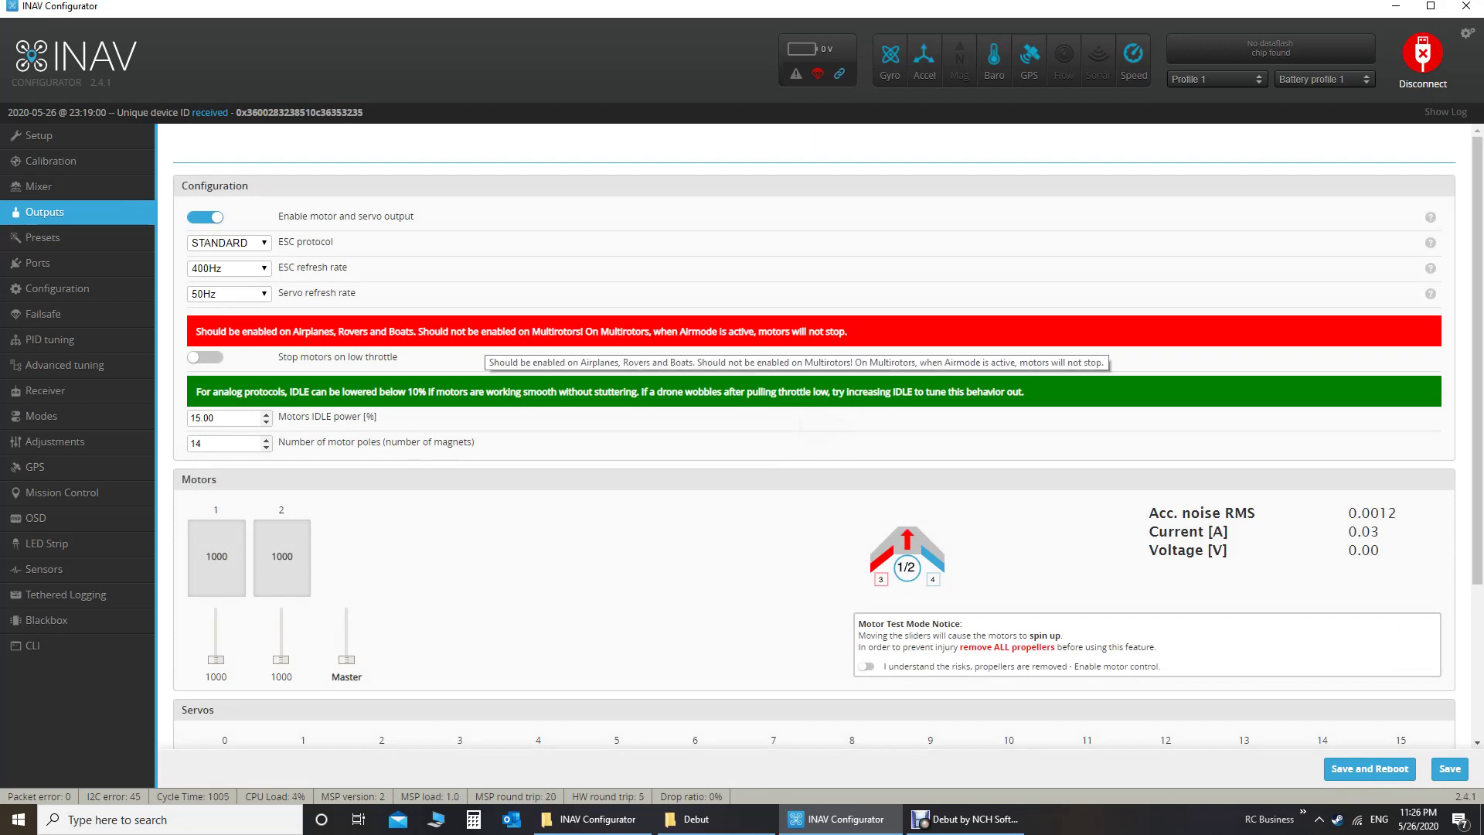
scroll(812, 433, "down", 3)
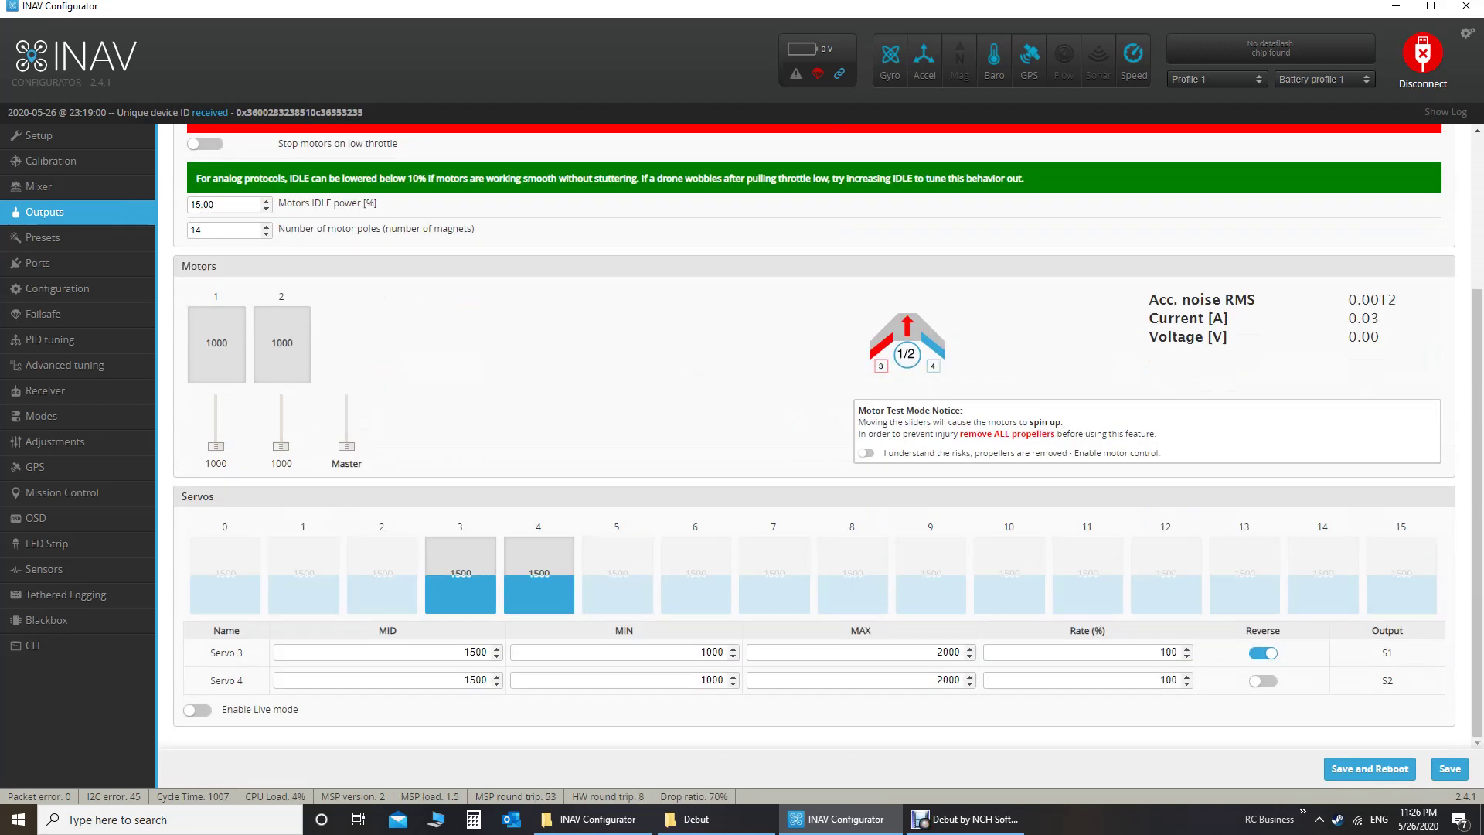
scroll(812, 433, "up", 3)
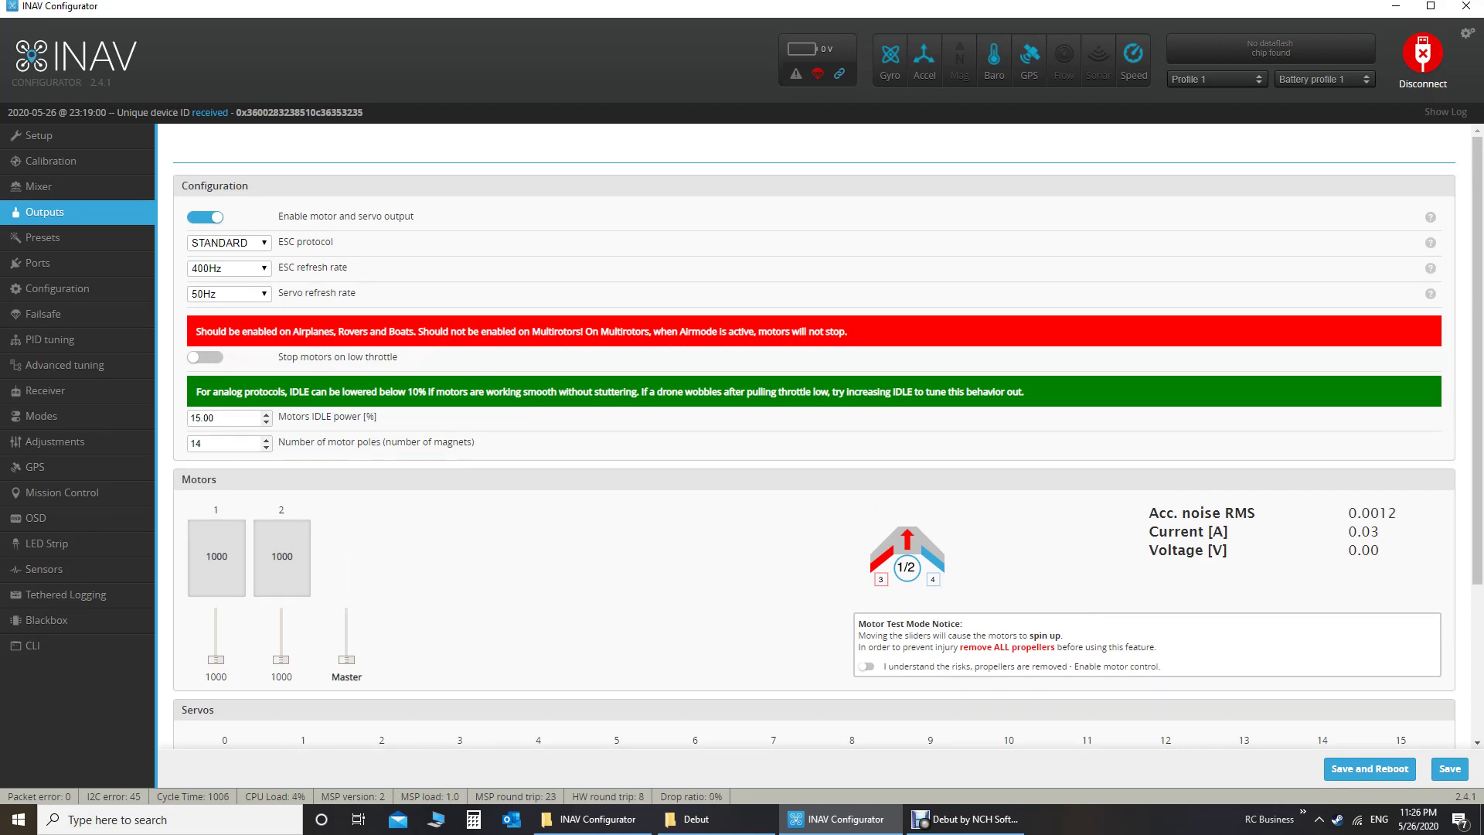
left_click(229, 243)
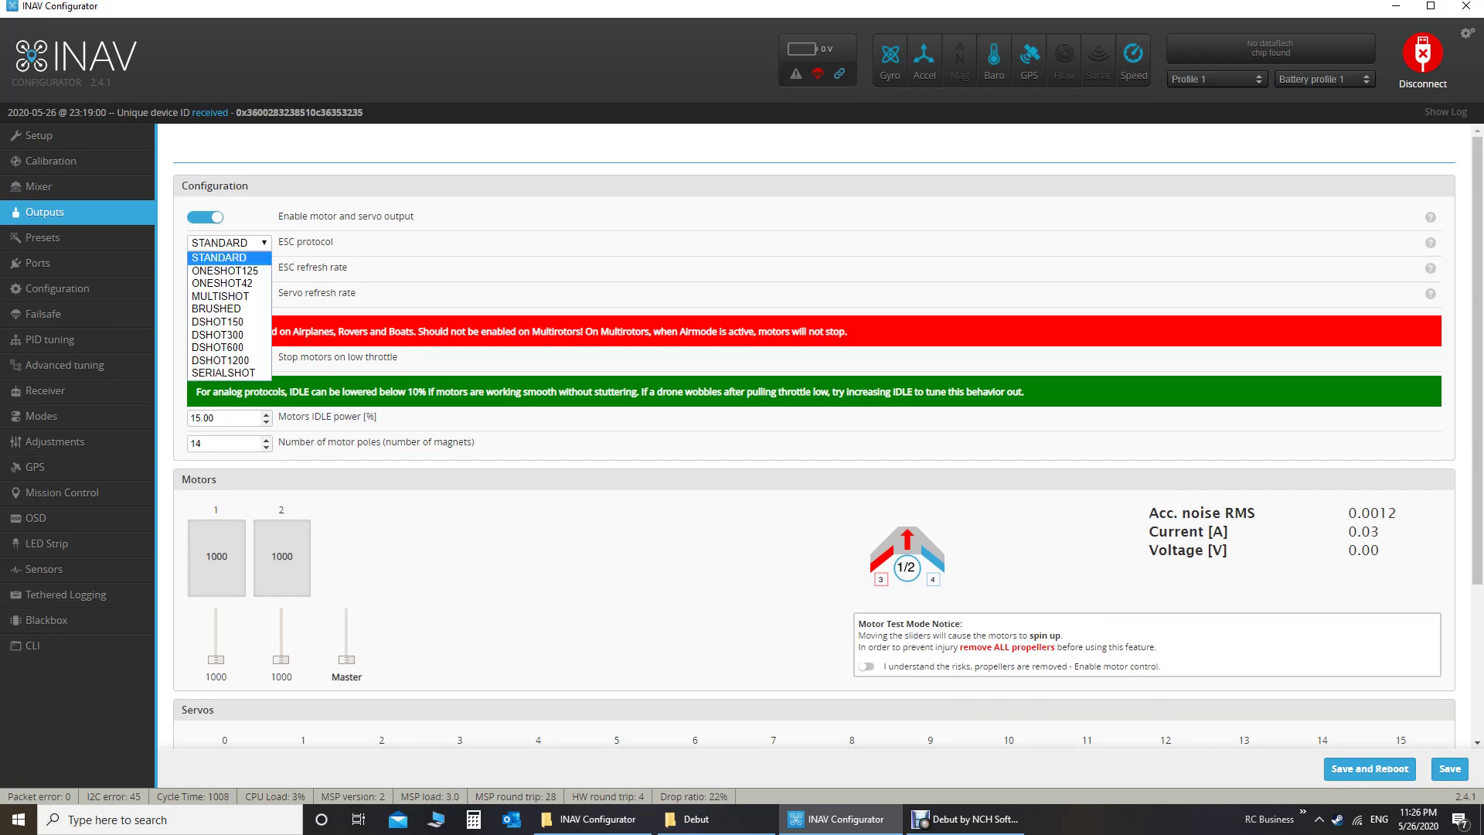
left_click(229, 257)
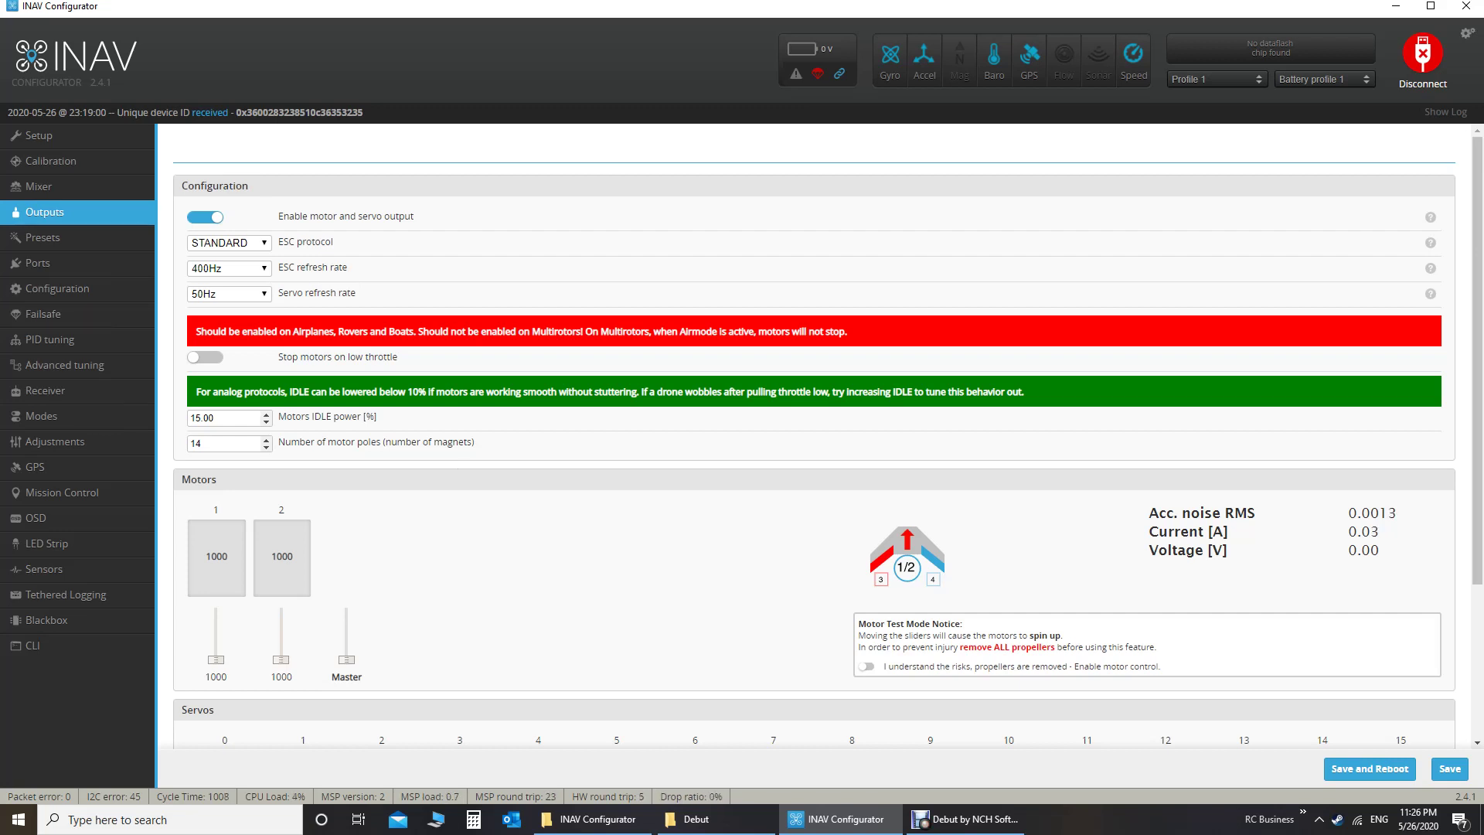
- Check the available servo refresh rates and the motor and servo output settings
left_click(229, 294)
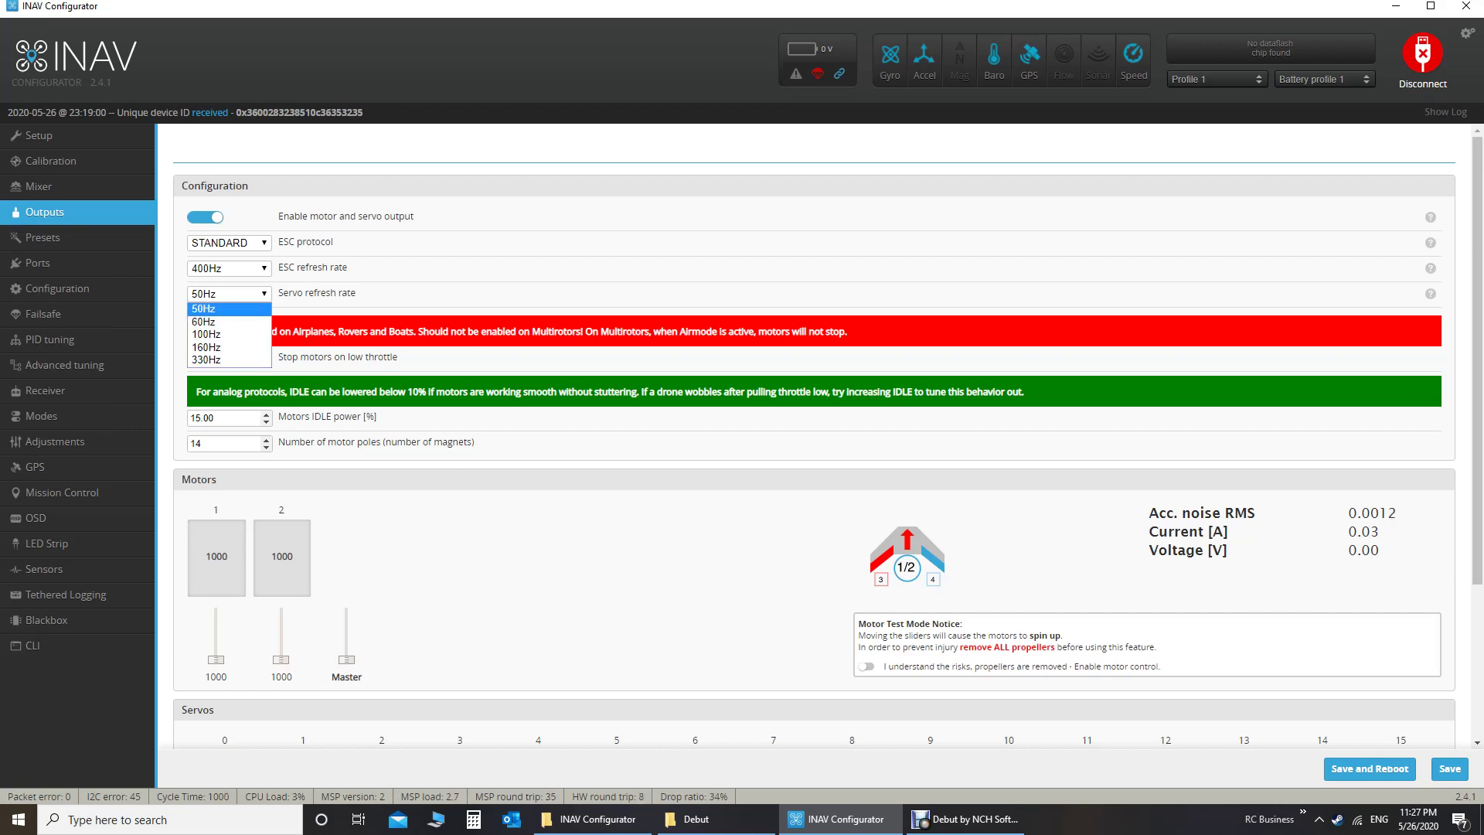
key("Escape")
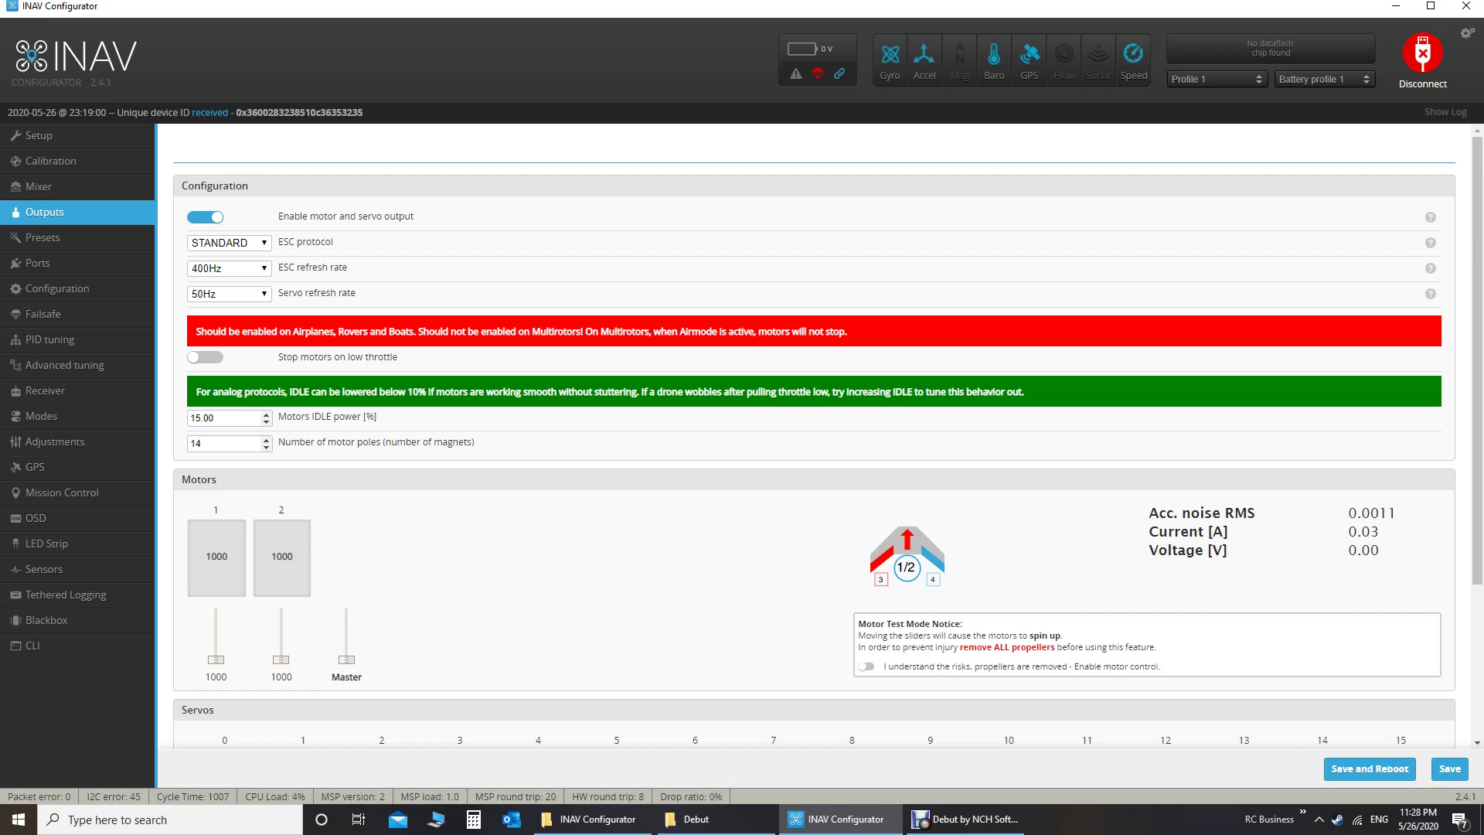
scroll(828, 436, "down", 3)
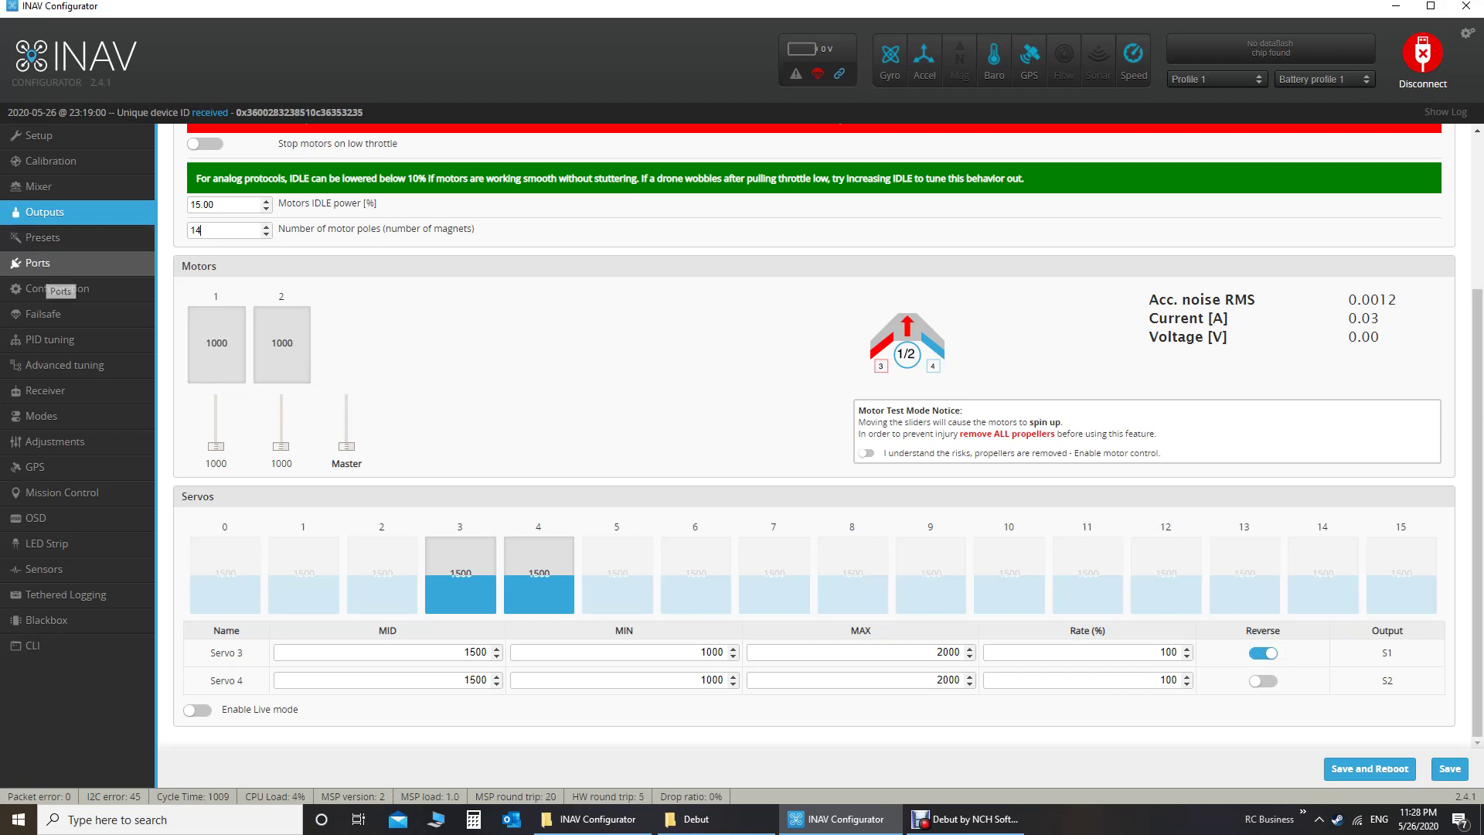
- Assign DJI FPV VTX as the UART6 peripheral in the serial port configuration
left_click(46, 267)
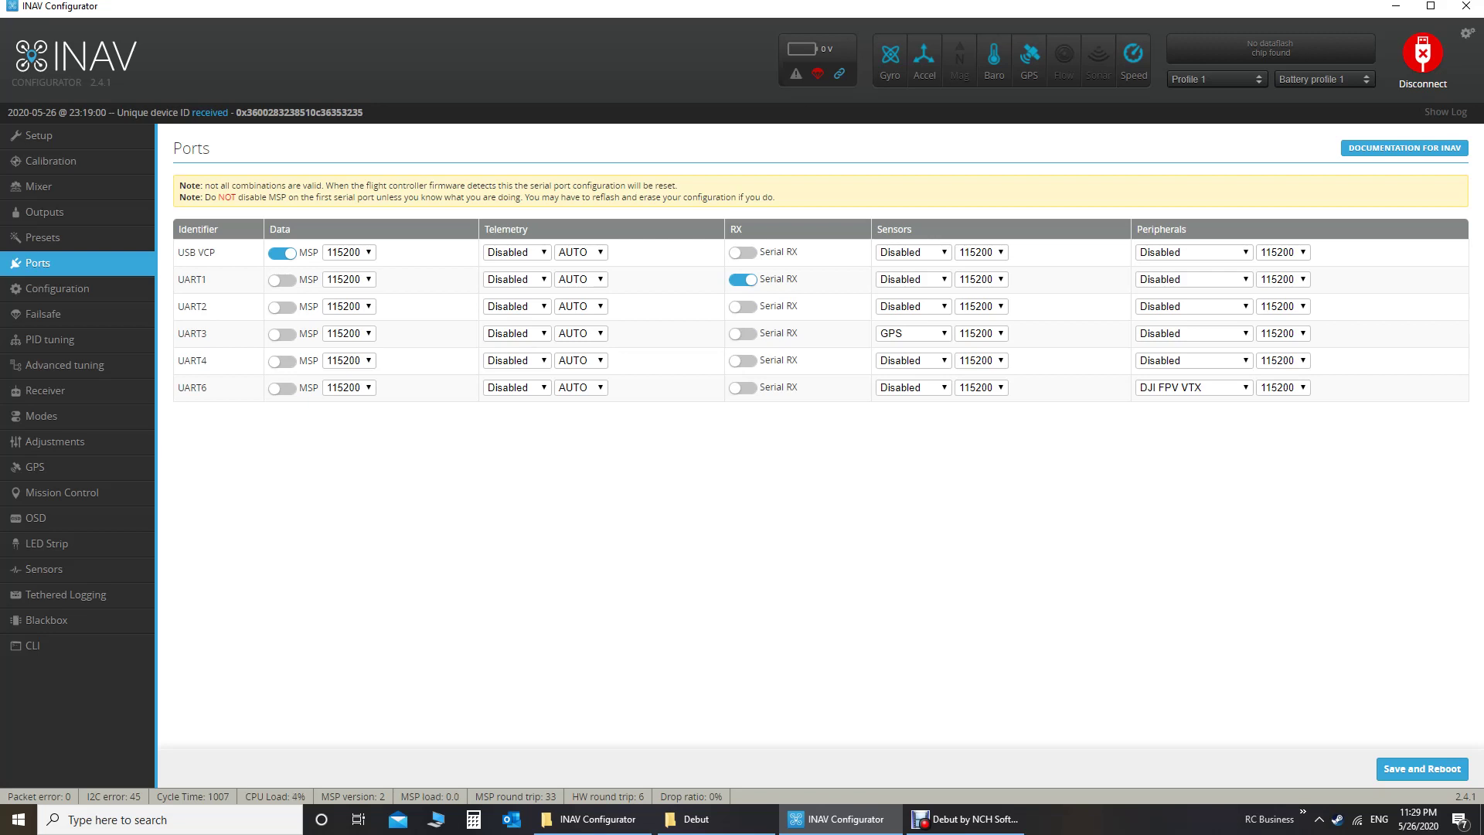
left_click(1194, 387)
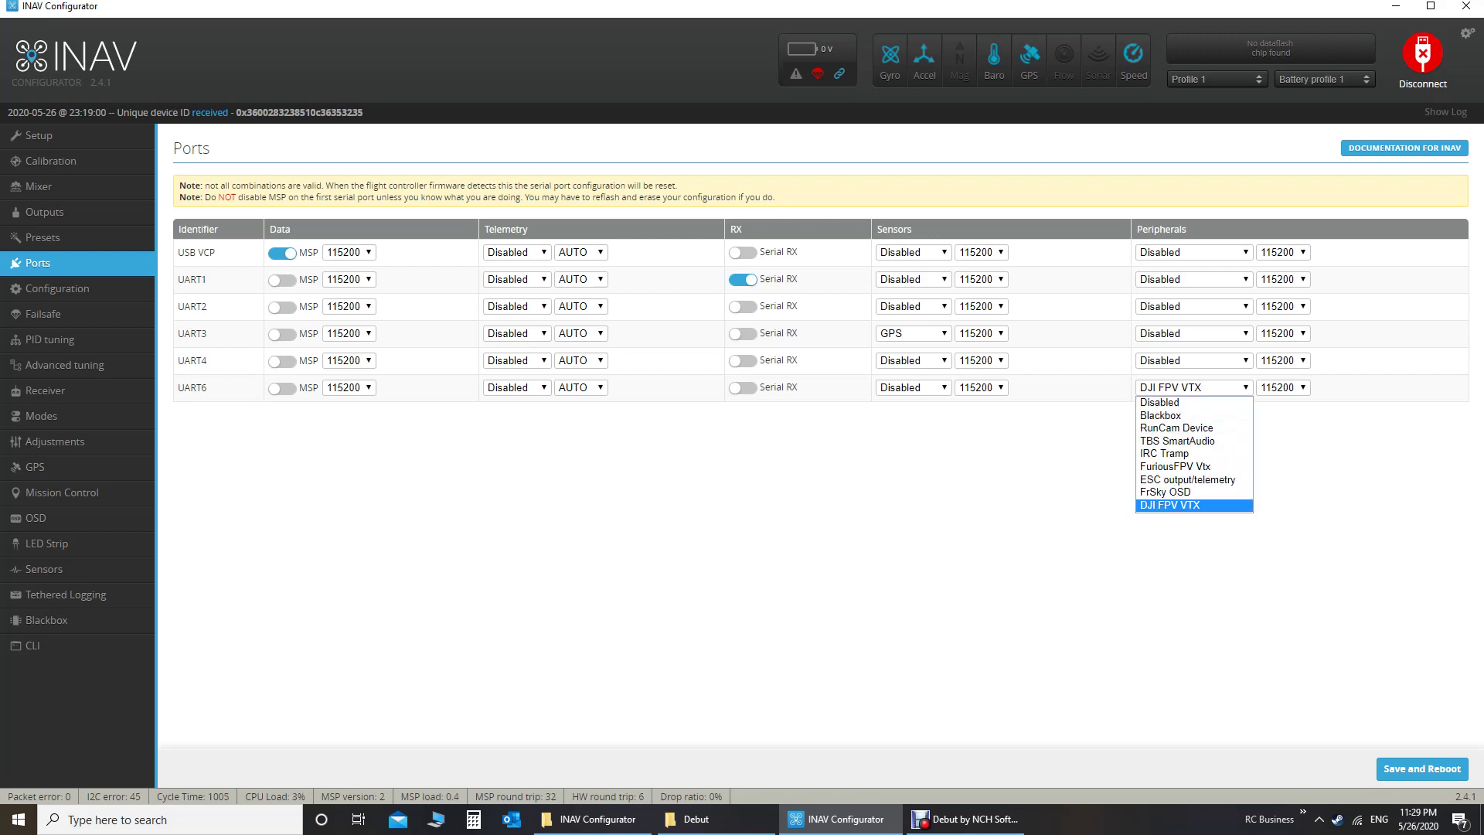
left_click(1169, 505)
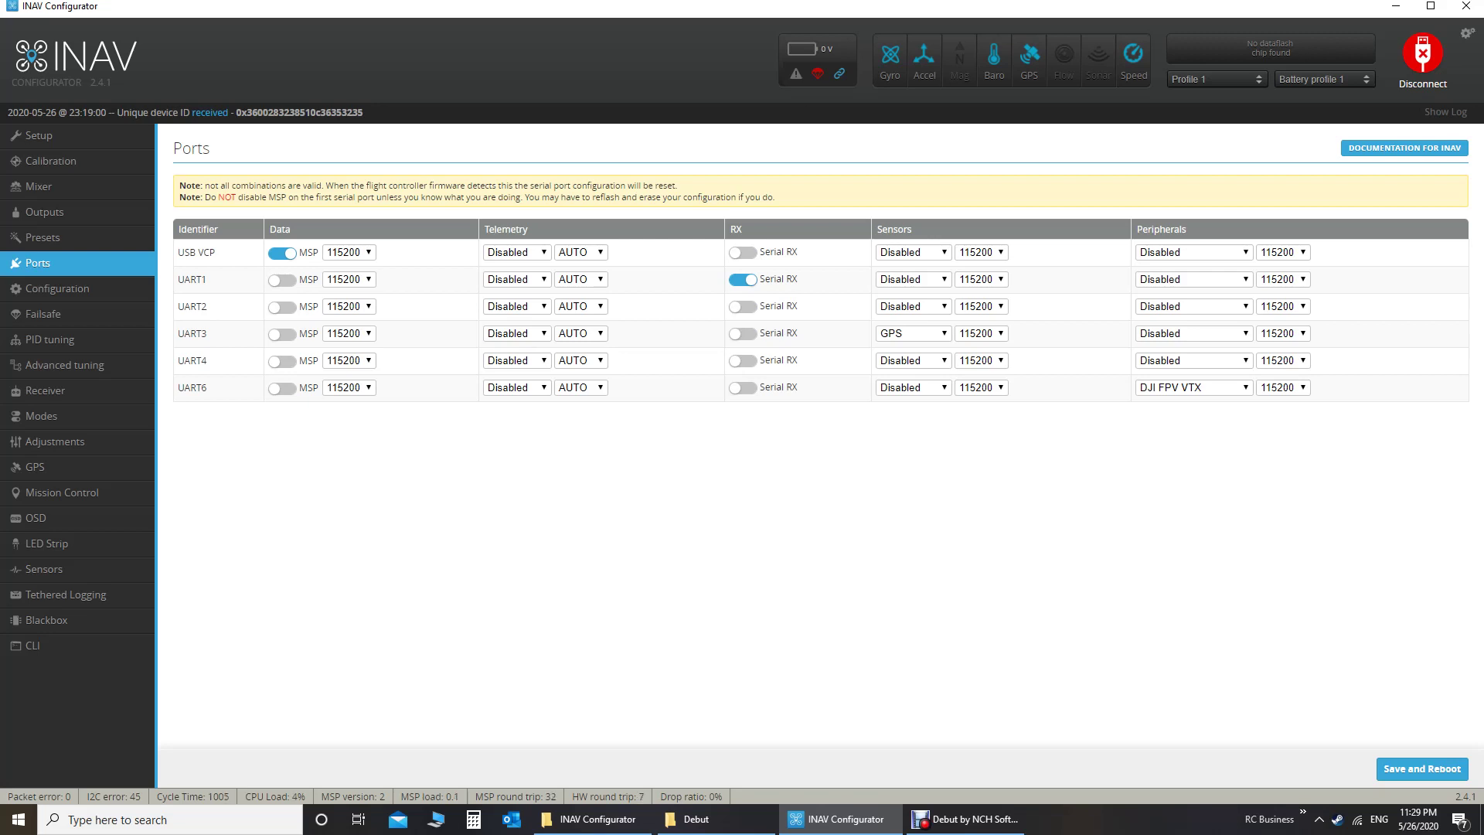
- Examine the general configuration: sensors, board alignment, receiver mode, GPS, battery and current settings, craft name and other features
left_click(57, 289)
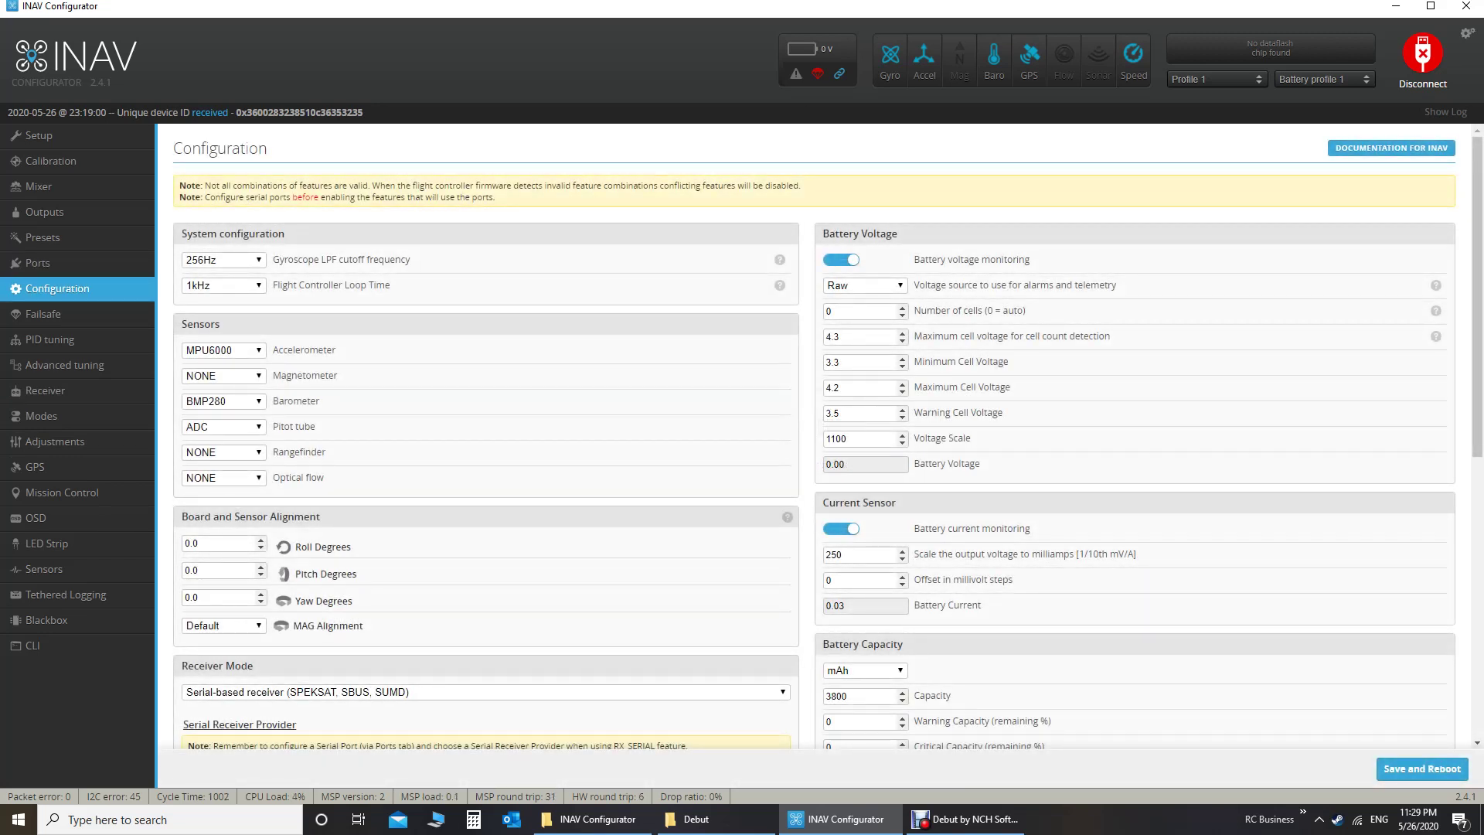
scroll(828, 436, "down", 1)
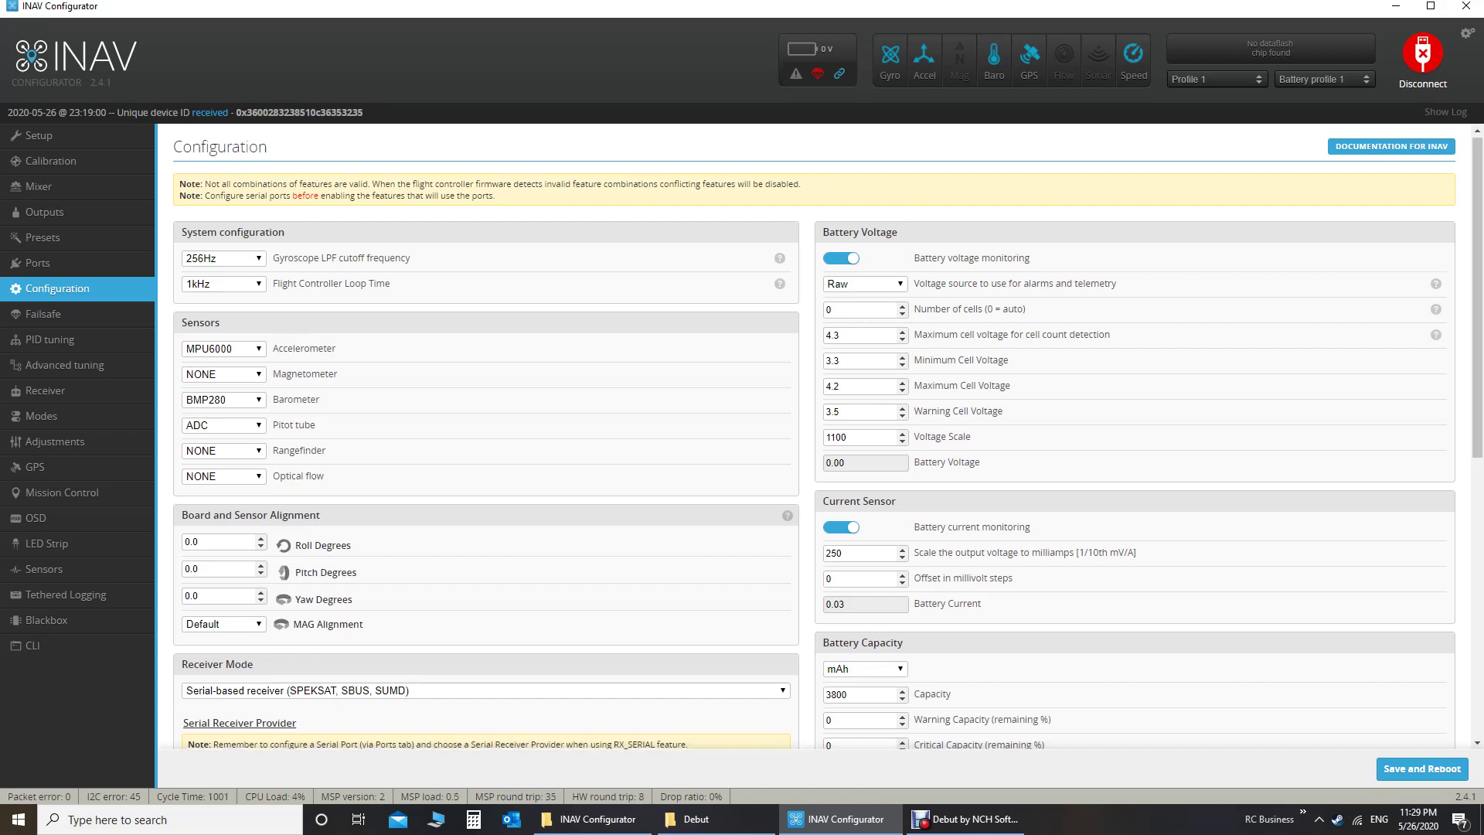
scroll(828, 436, "up", 1)
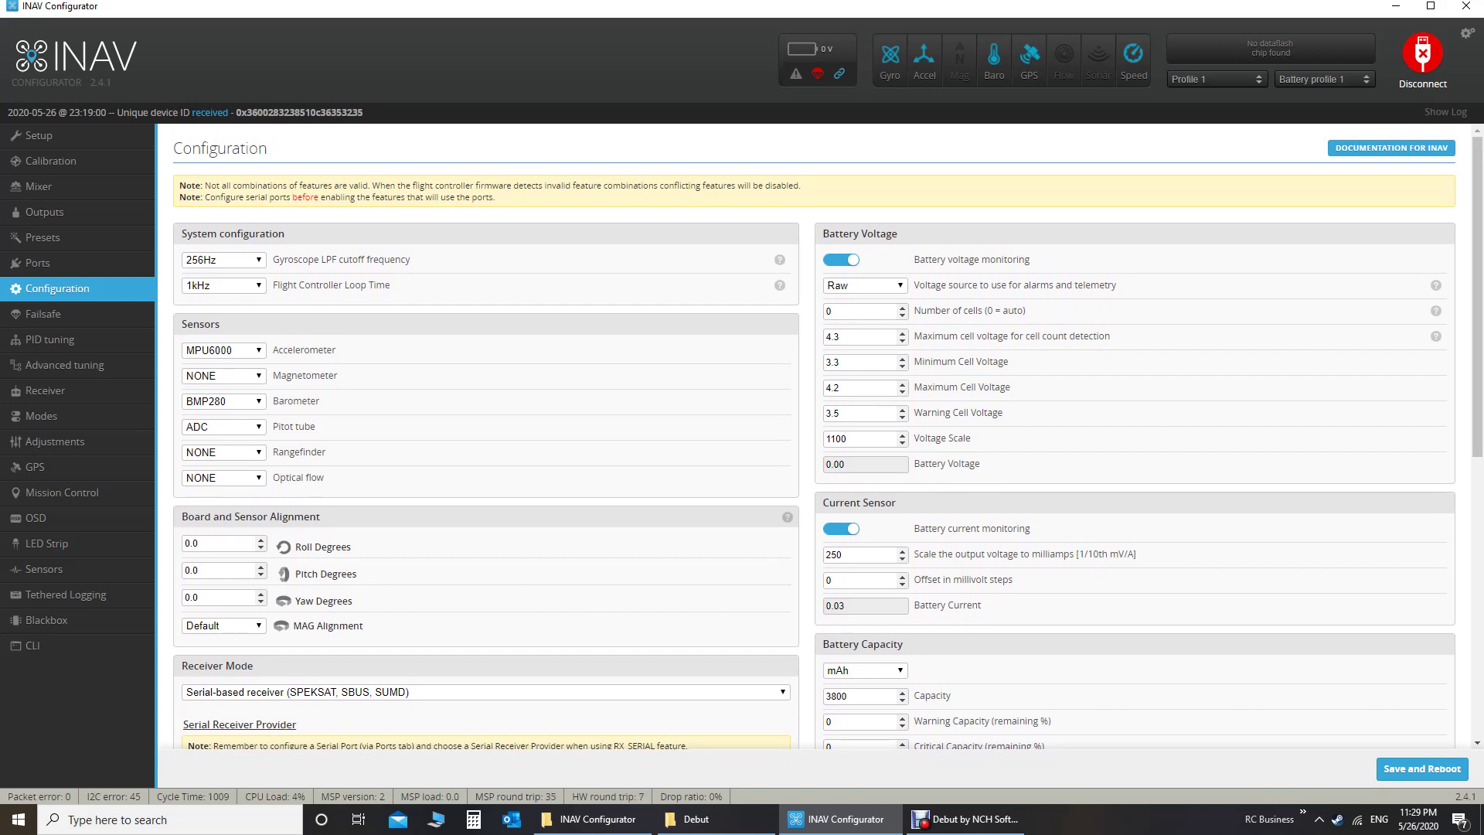
scroll(814, 436, "down", 1)
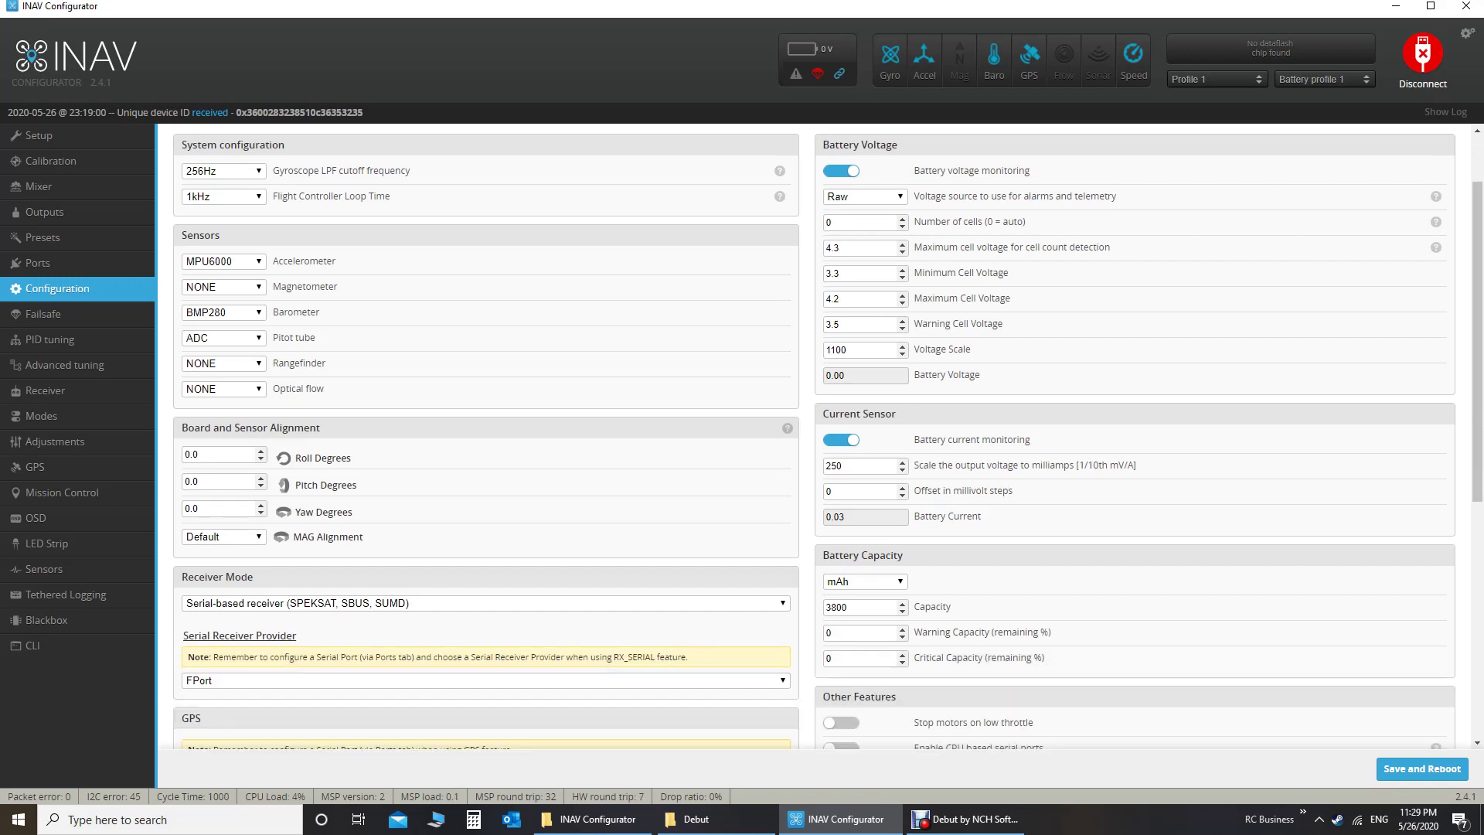
scroll(828, 475, "down", 1)
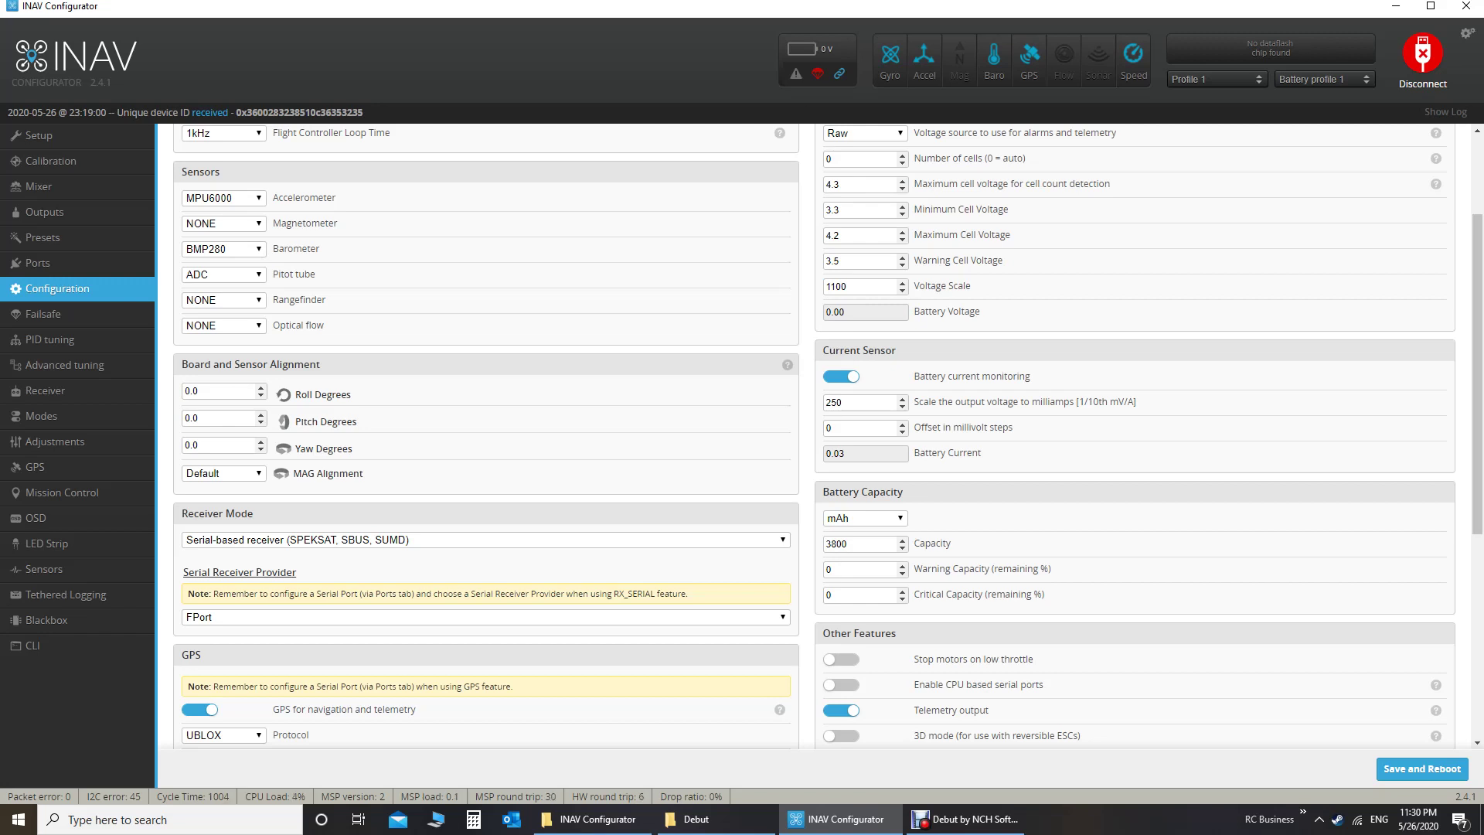
scroll(828, 436, "down", 2)
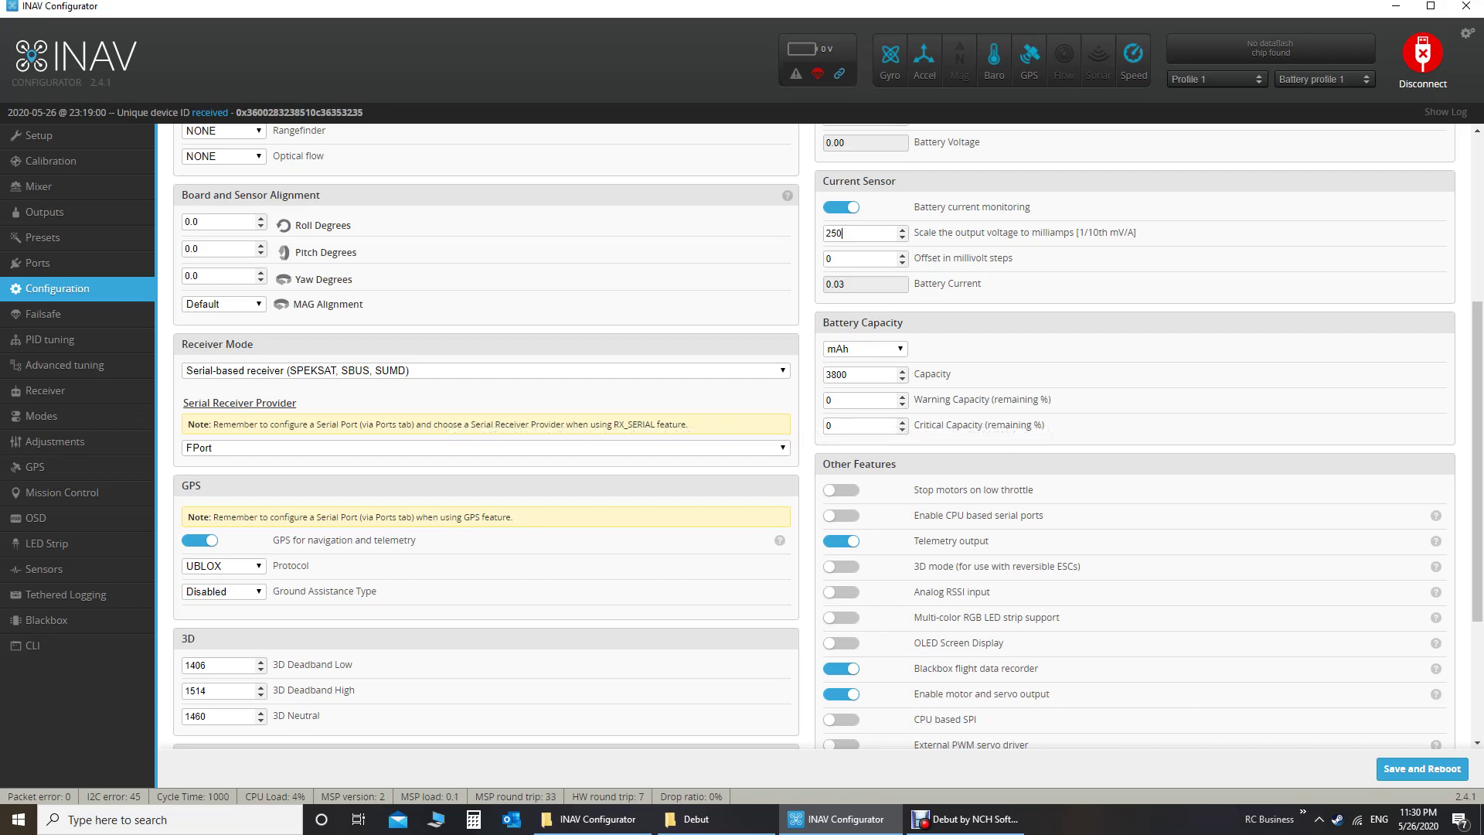
scroll(828, 436, "down", 1)
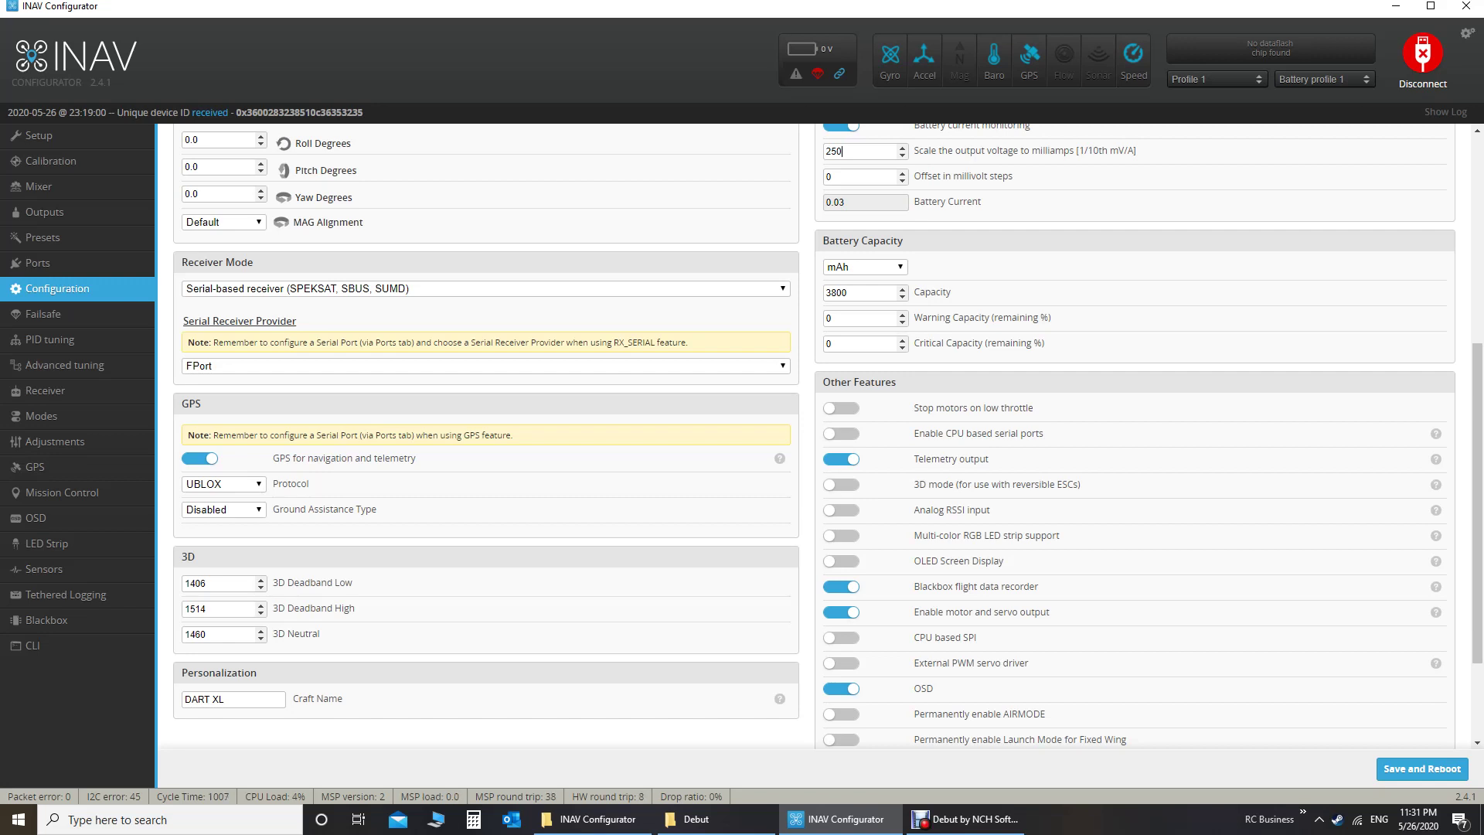
scroll(811, 432, "down", 2)
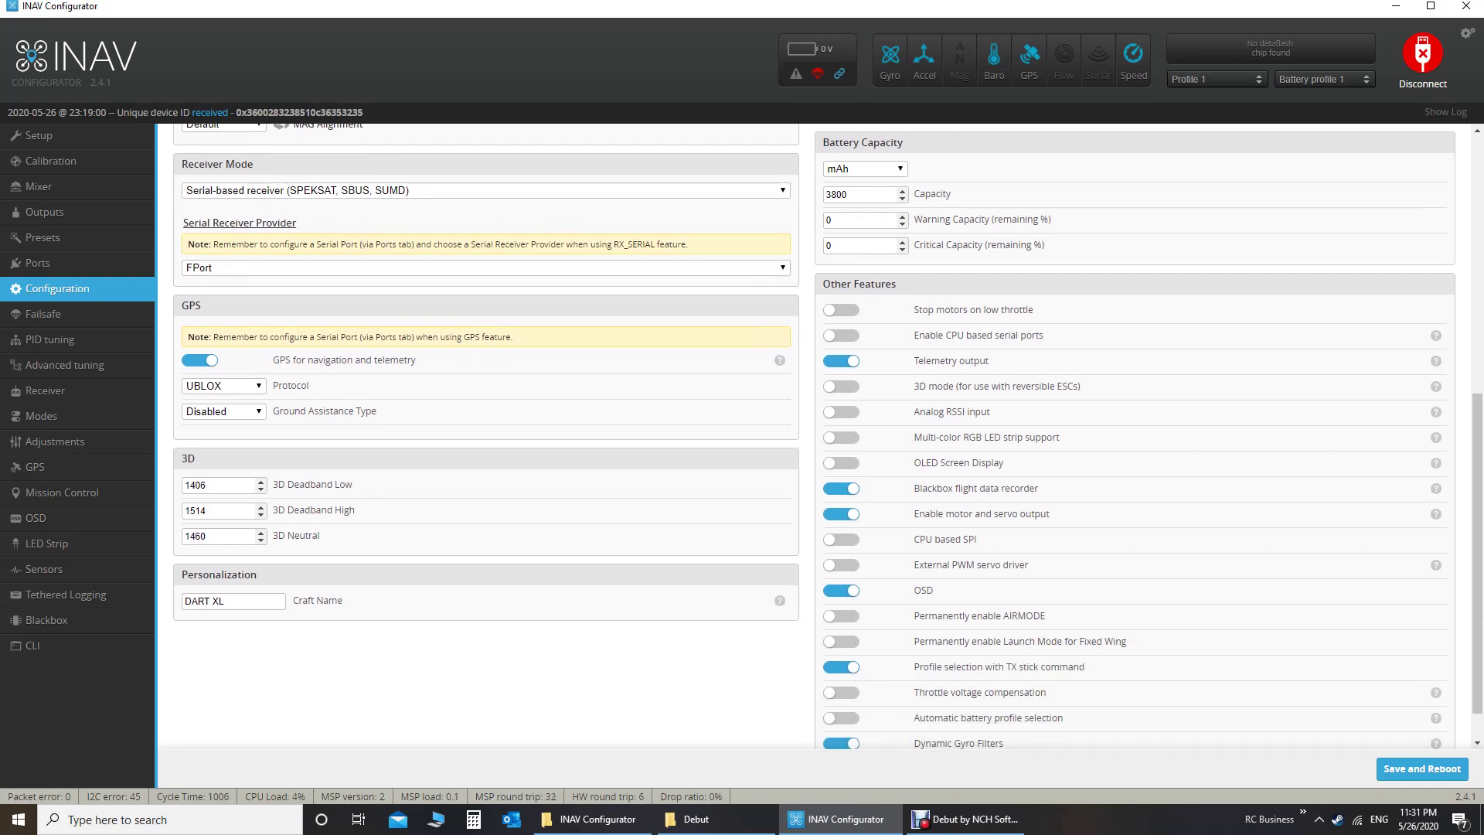
scroll(811, 433, "up", 1)
scroll(812, 432, "down", 2)
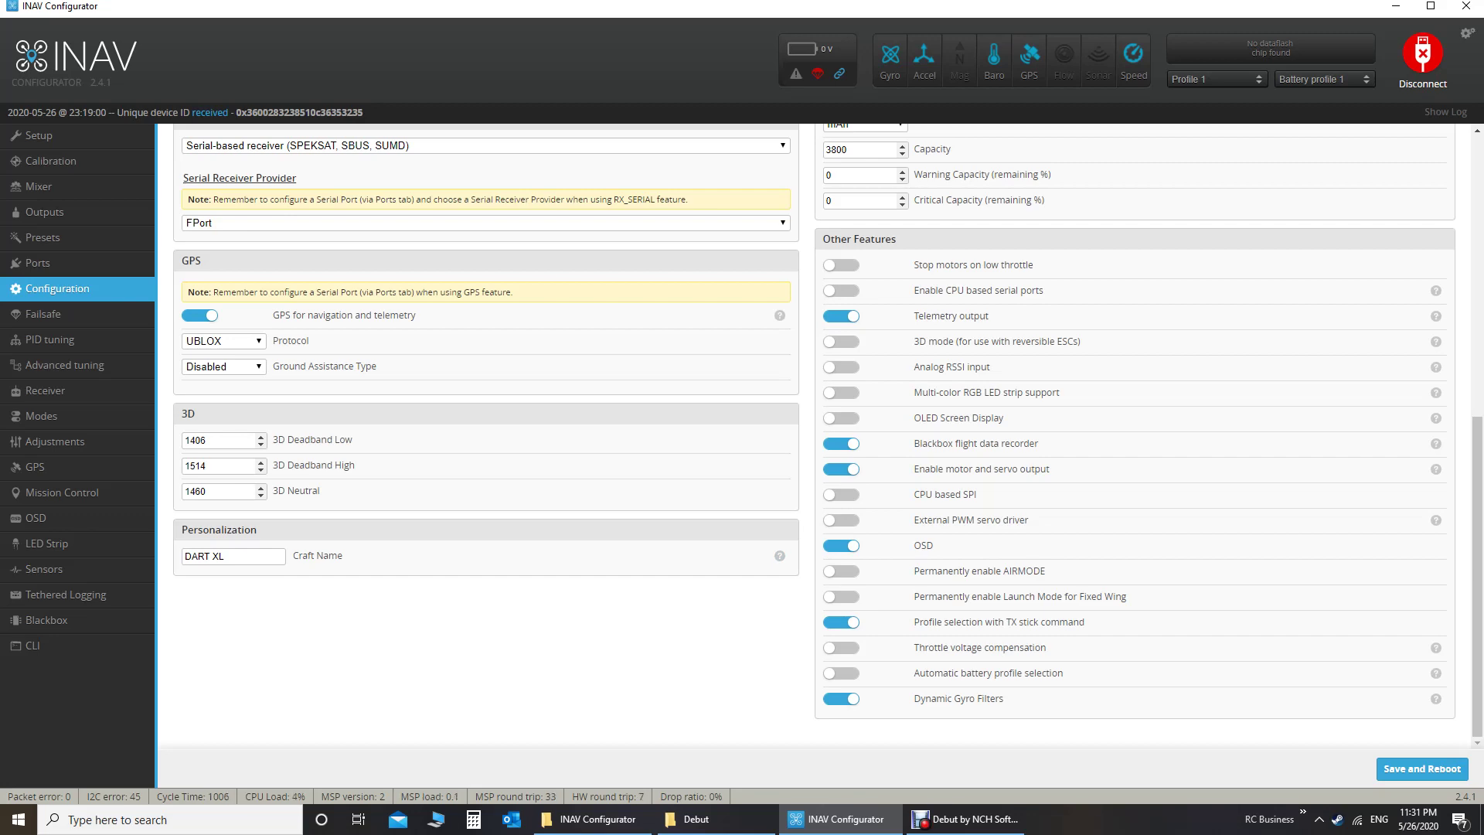
scroll(814, 433, "up", 5)
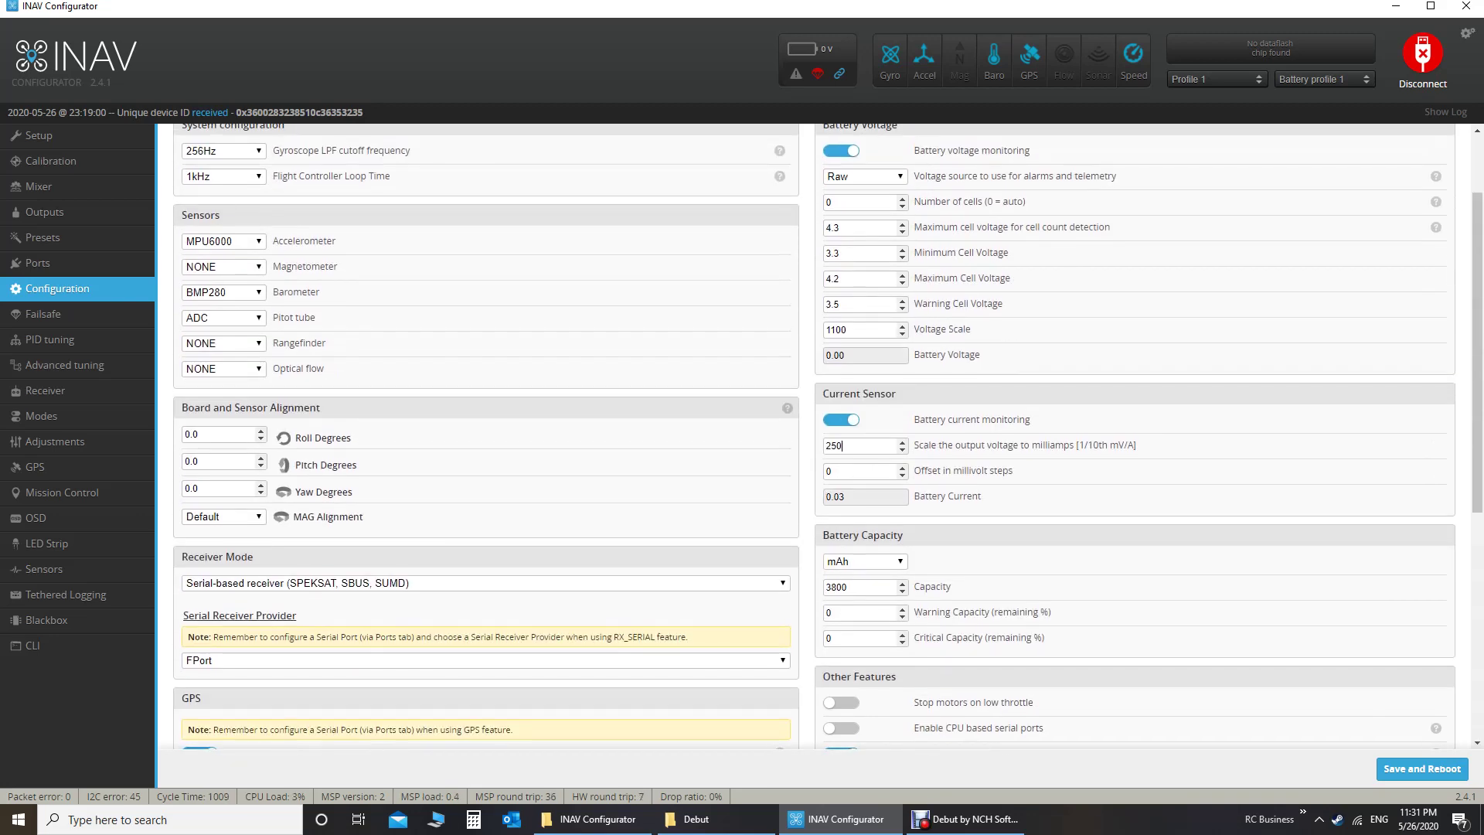
- Review the failsafe procedure settings and the PID gains
left_click(43, 314)
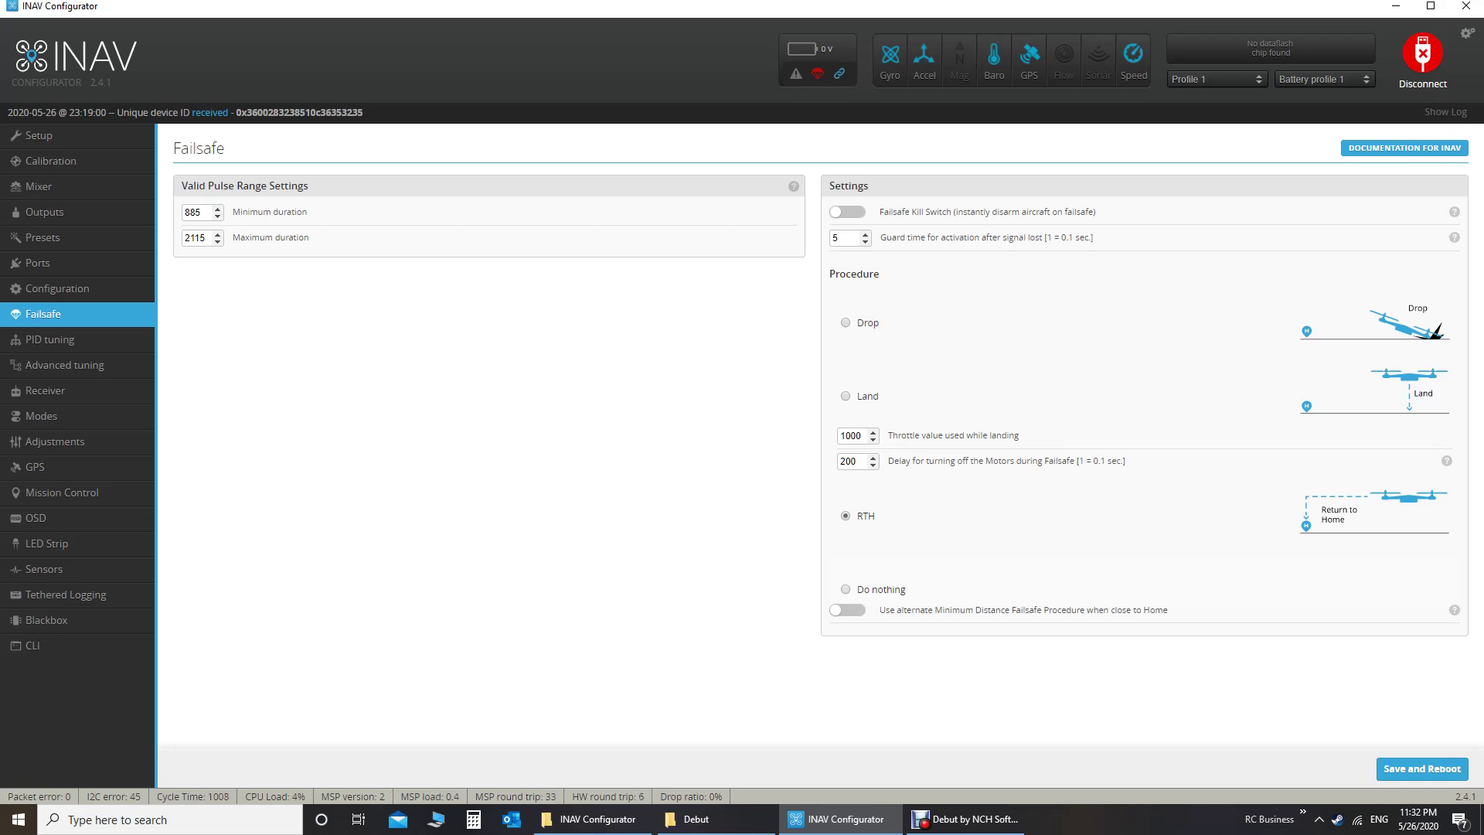
left_click(49, 339)
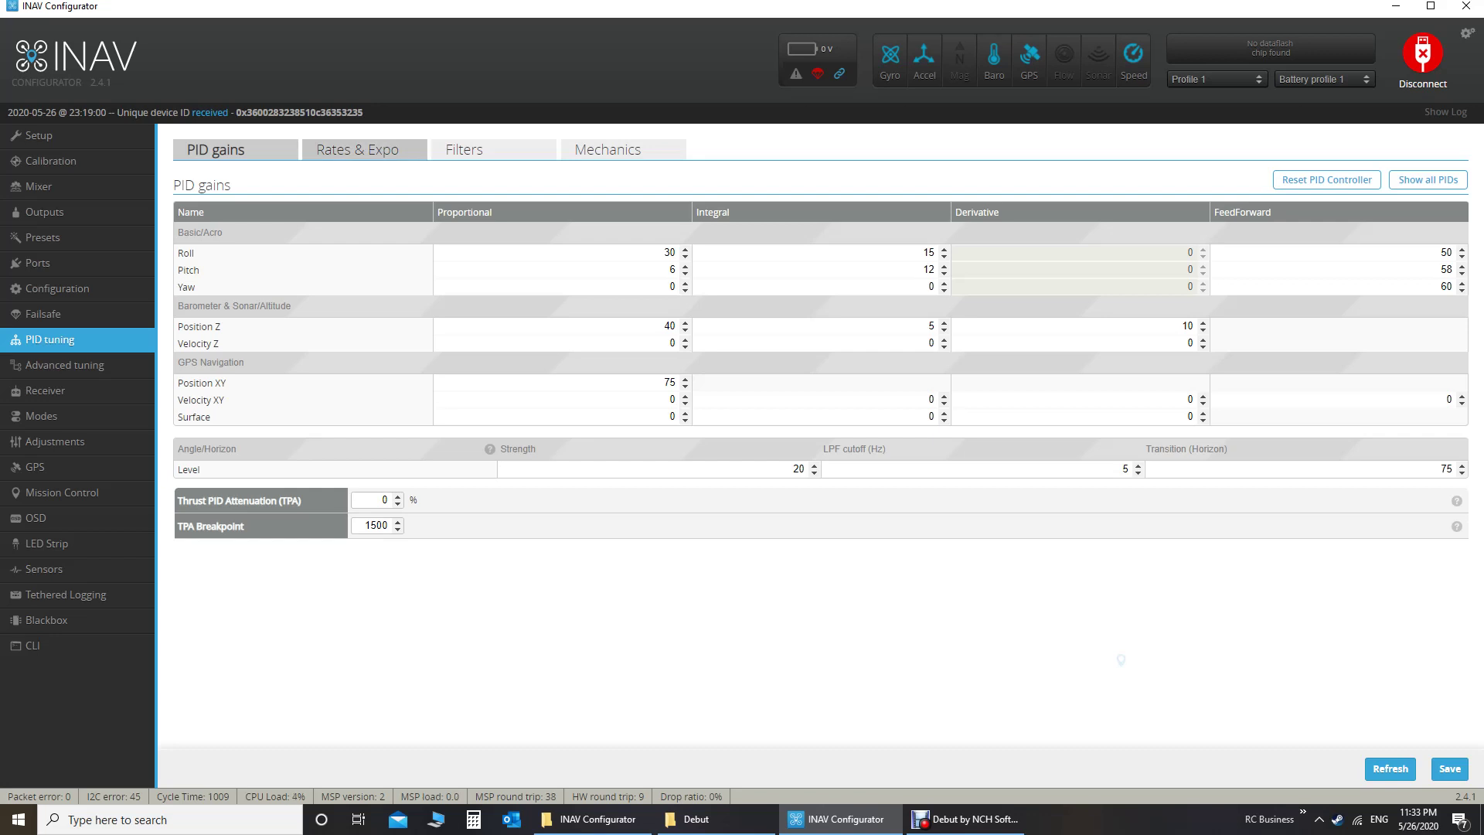
- Review the rates and expo settings, including the Roll & Pitch Expo, and return to the PID gains
left_click(357, 149)
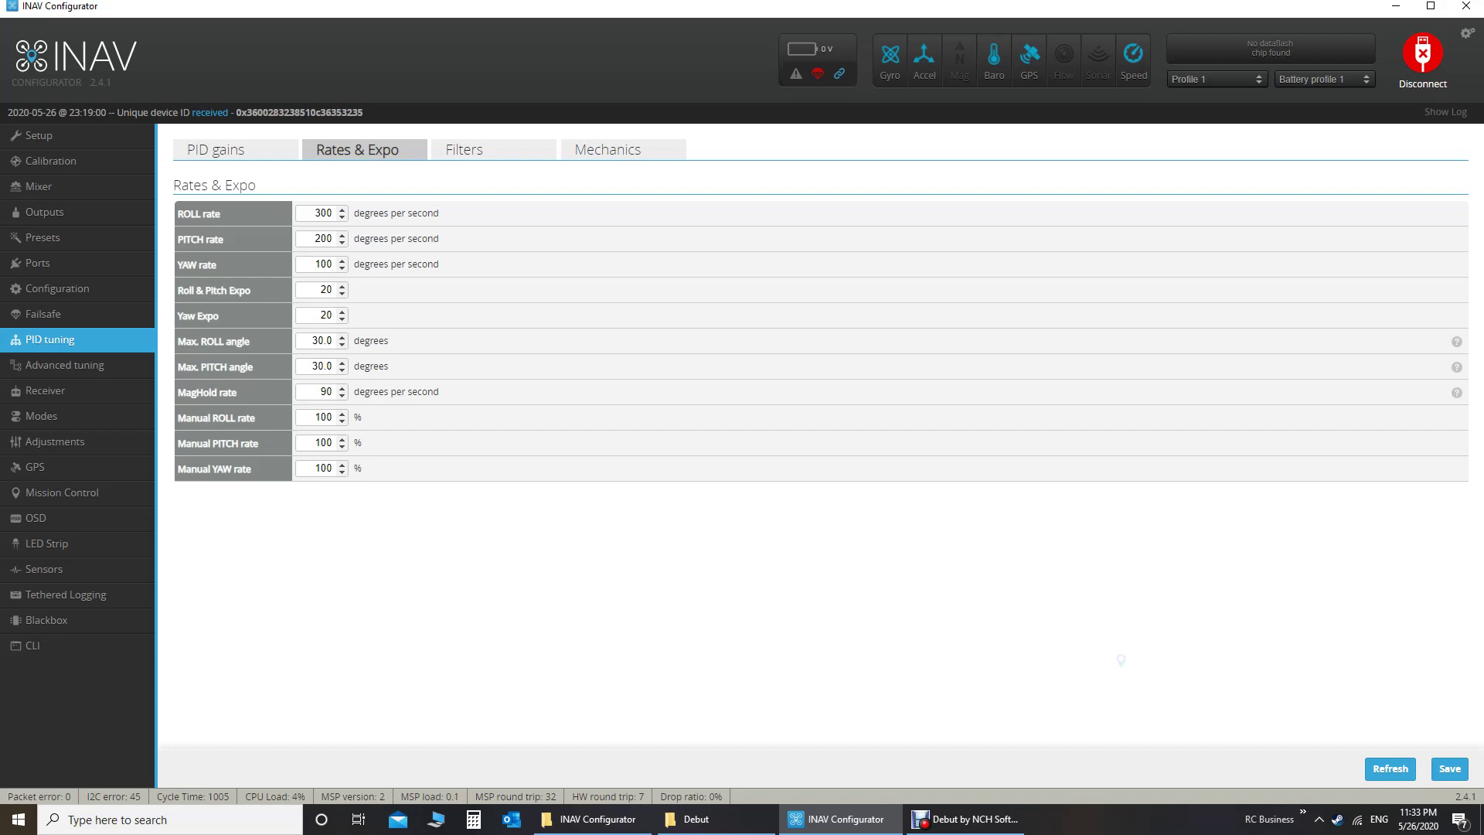
double_click(322, 290)
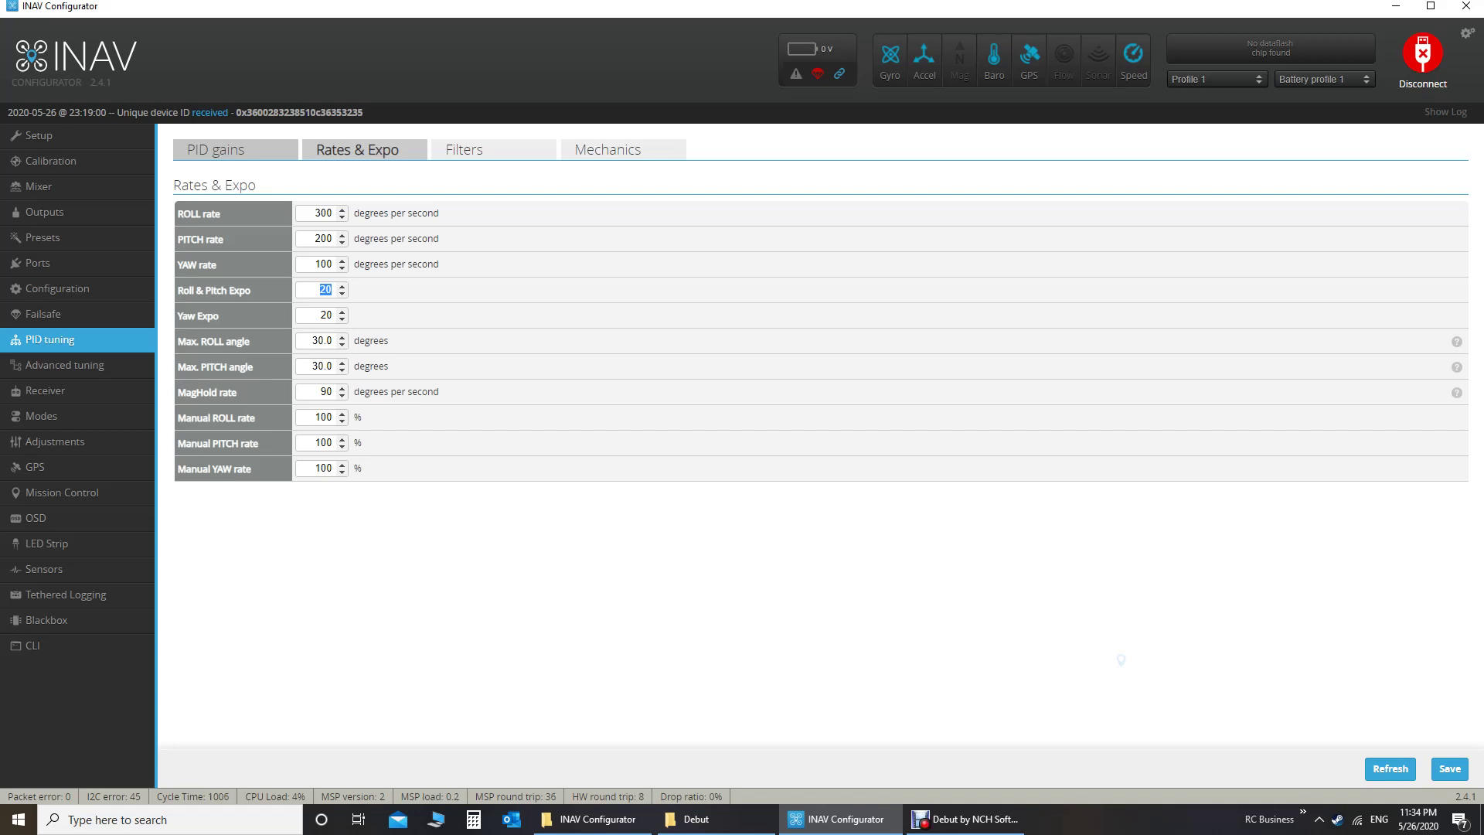
left_click(235, 149)
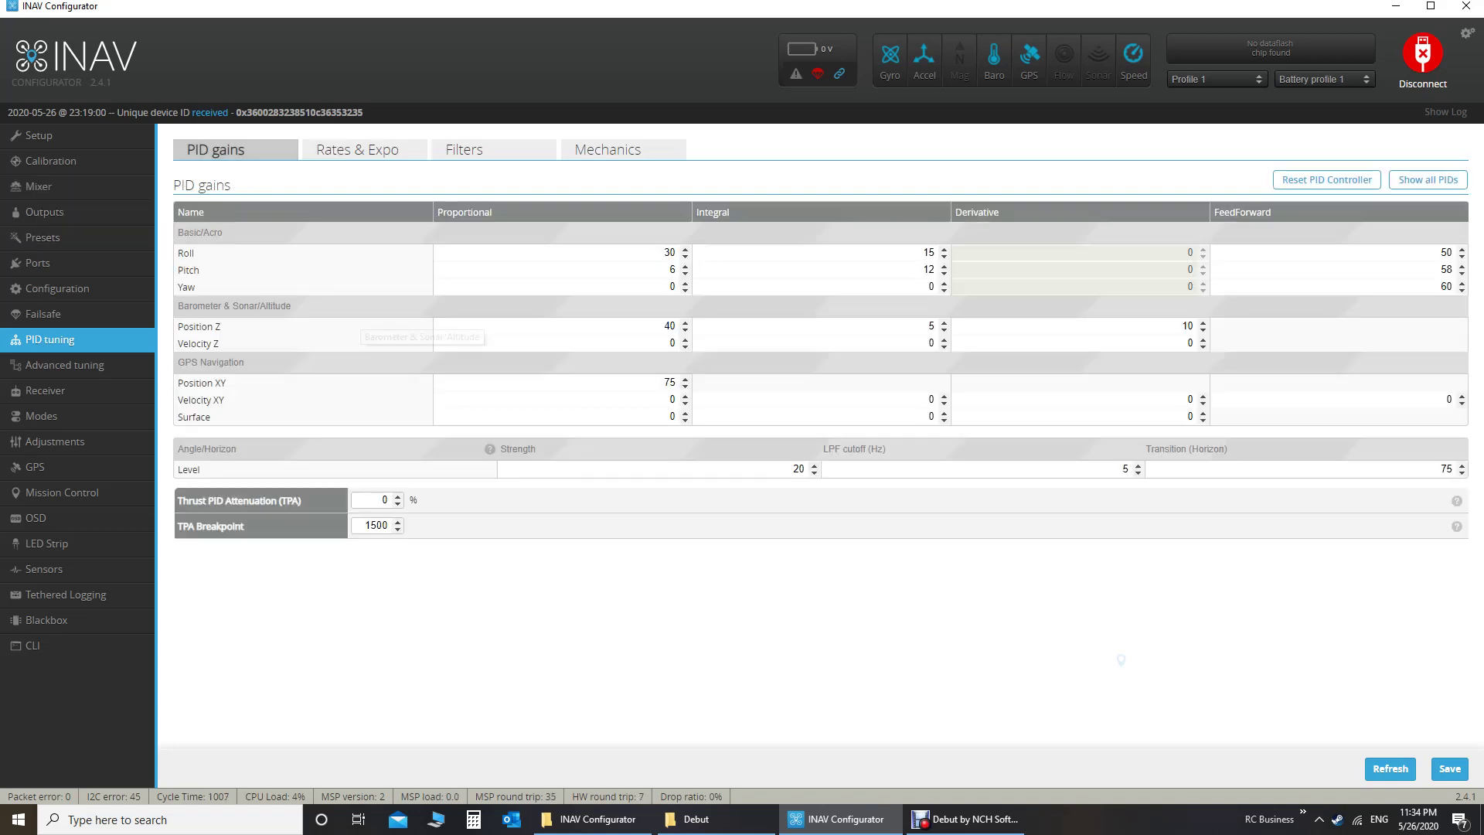
- Examine the advanced tuning settings for RTH, landing and fixed wing navigation, including the available Land after RTH options
left_click(64, 365)
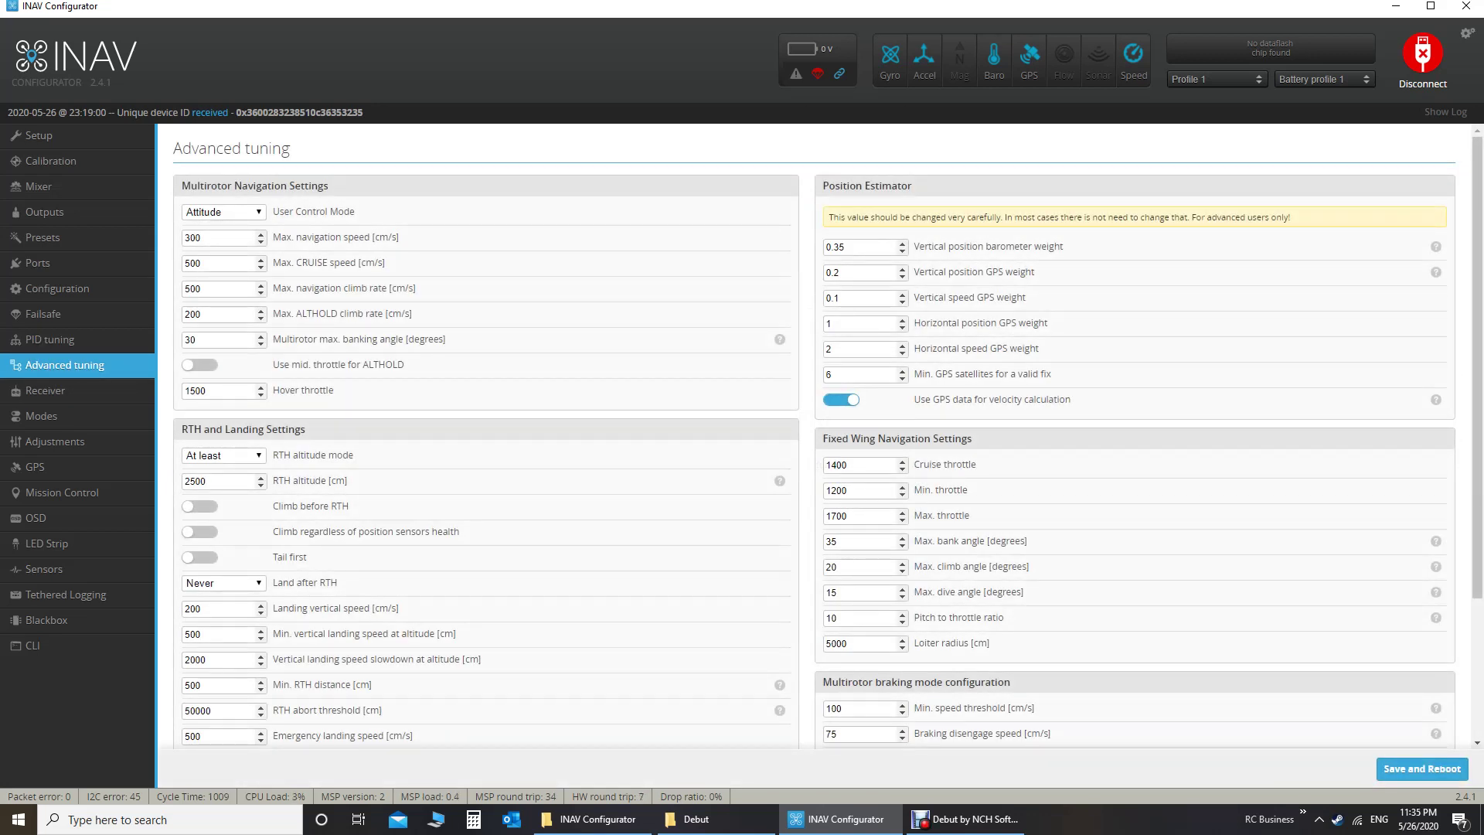
scroll(828, 437, "down", 2)
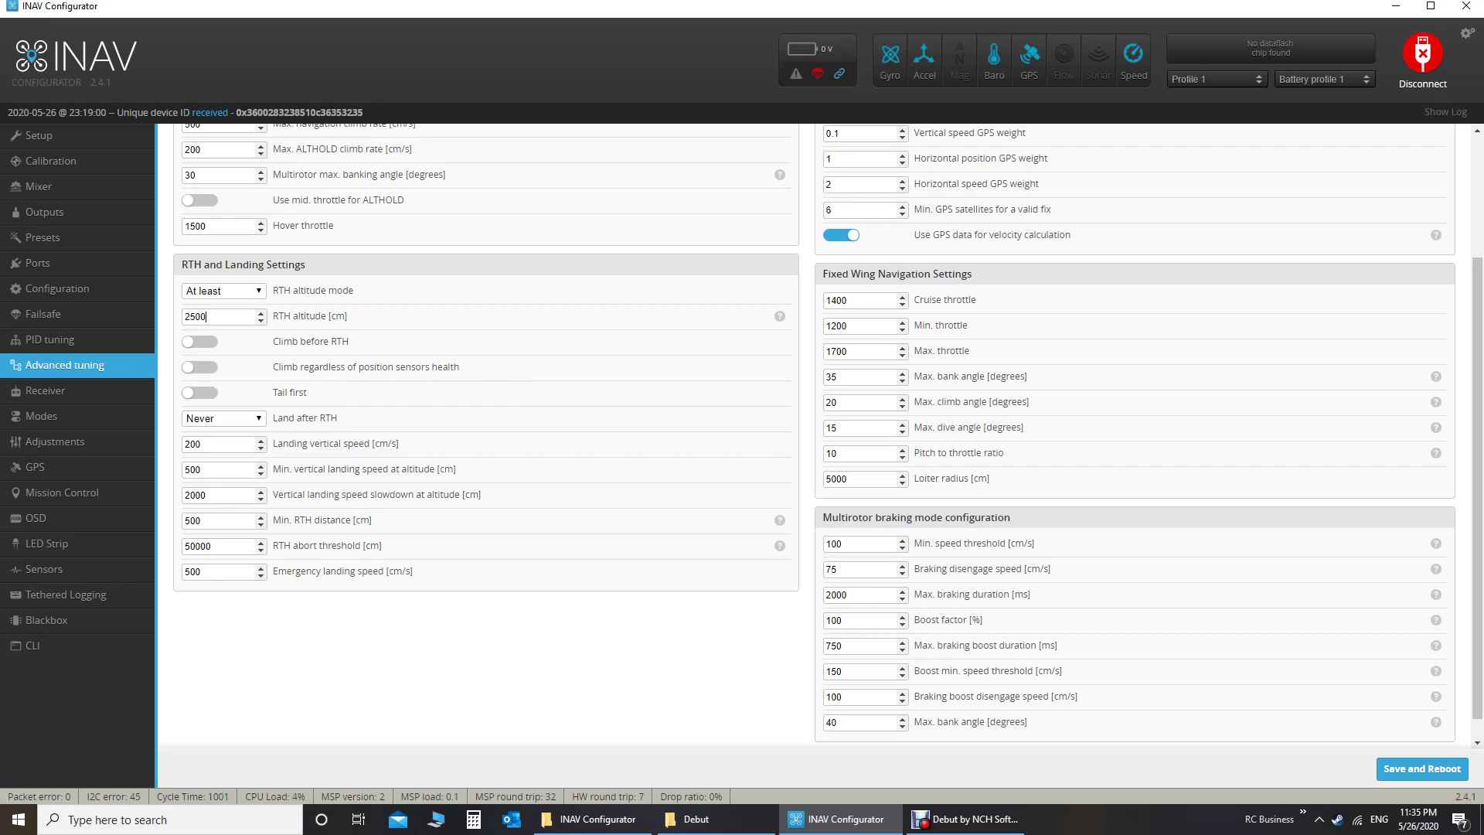
left_click(223, 418)
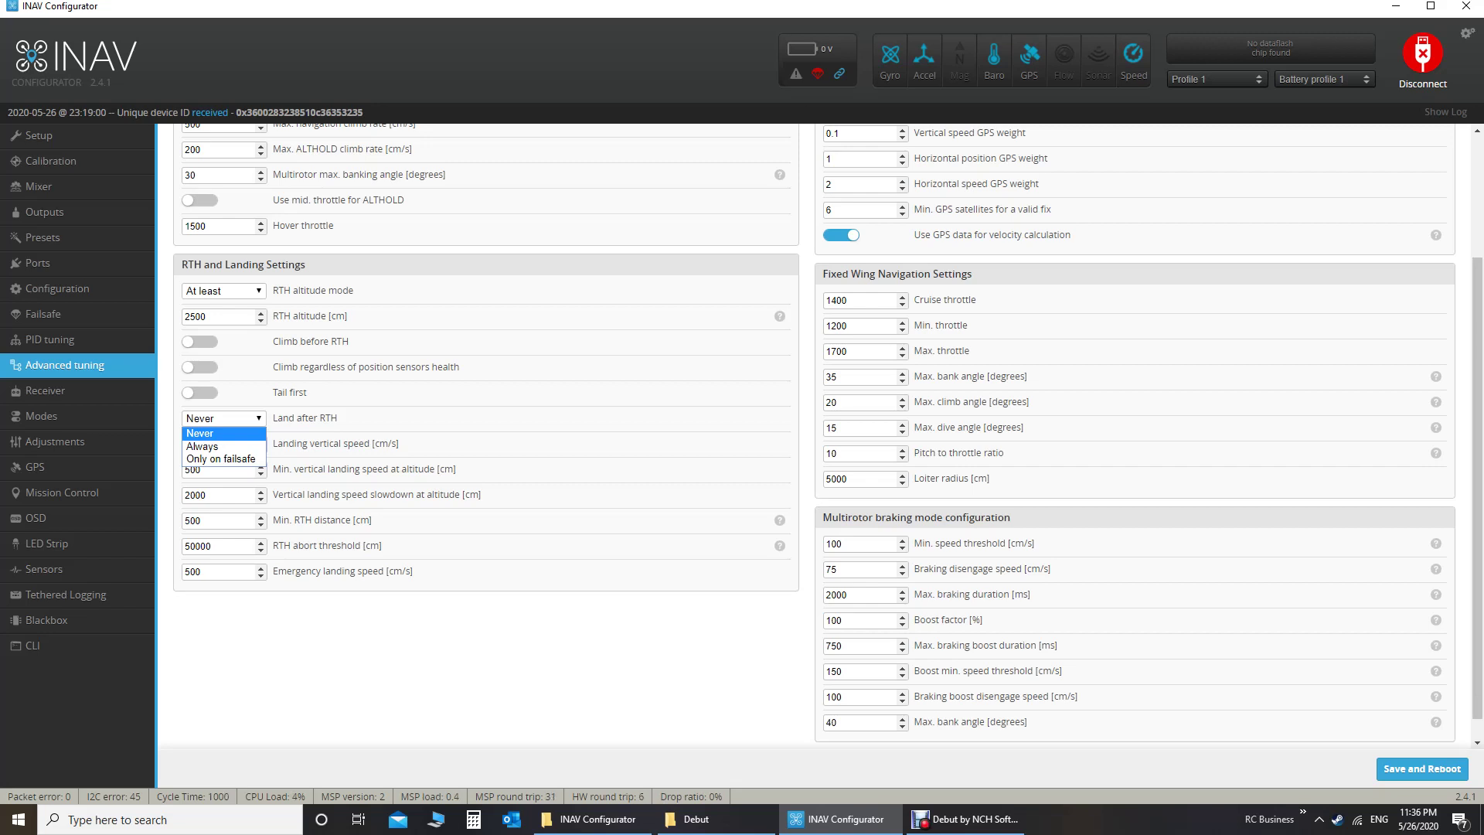
key("Escape")
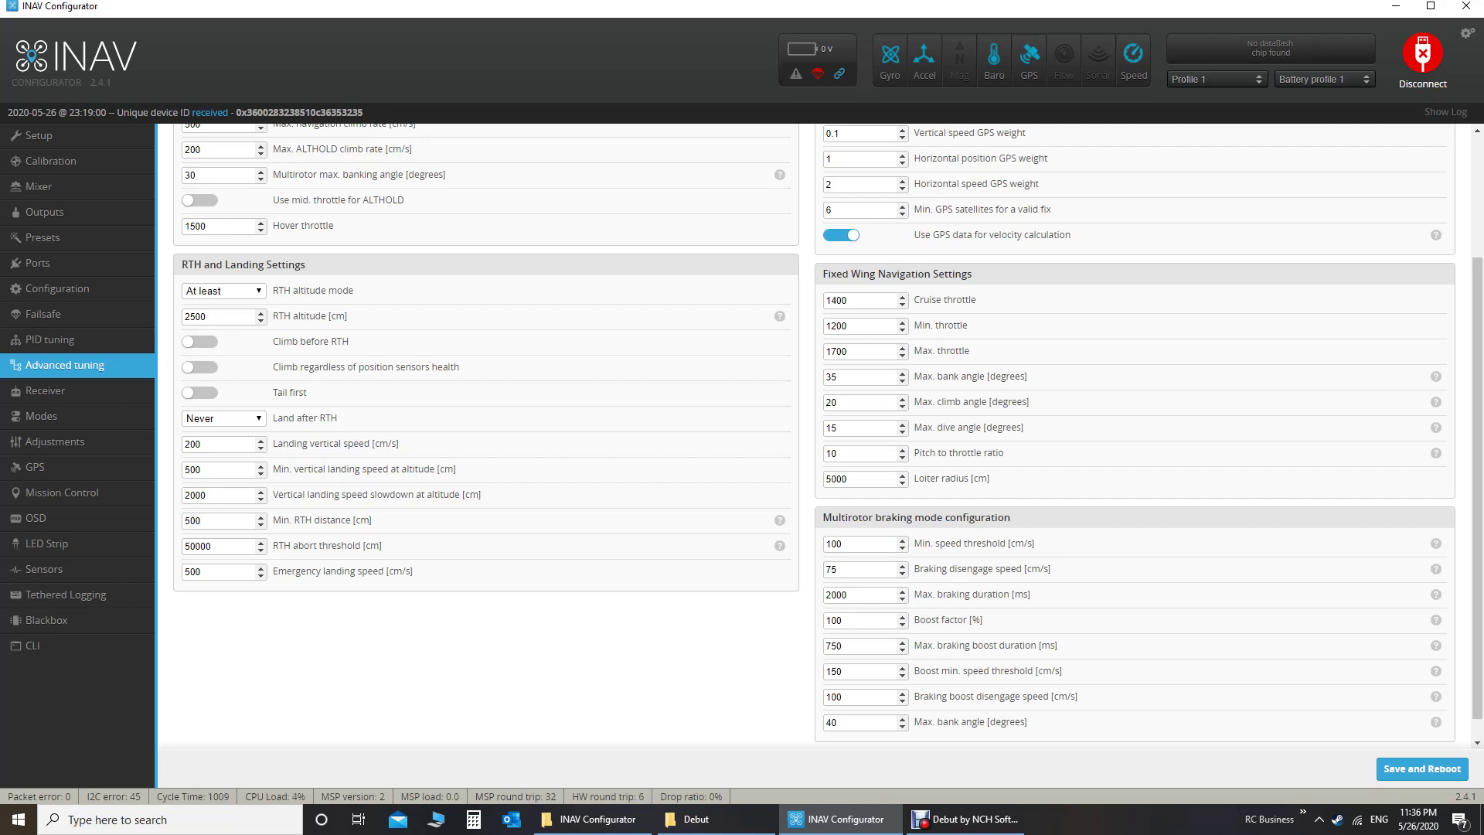
scroll(813, 436, "down", 1)
scroll(813, 436, "up", 3)
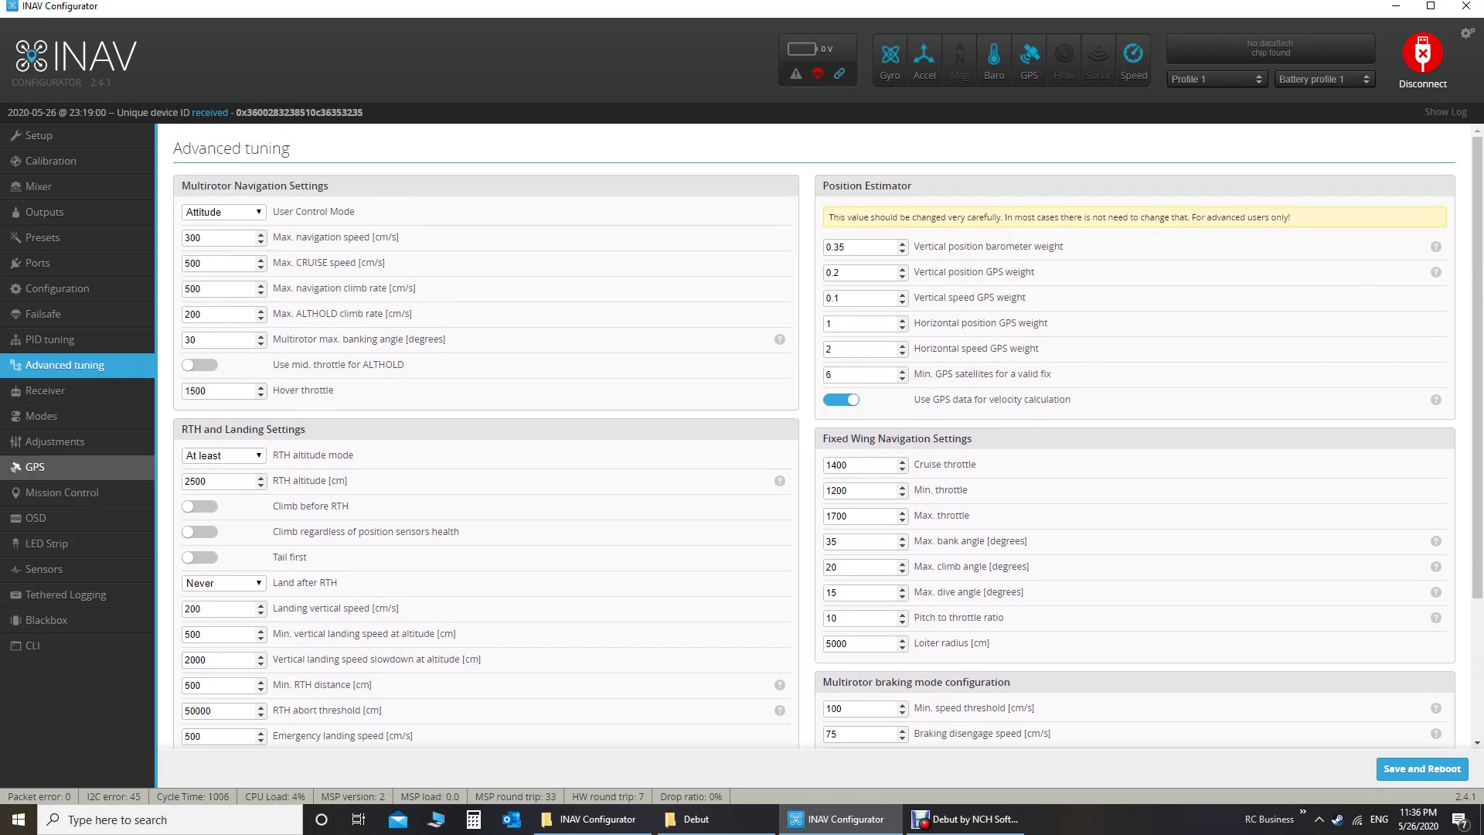
- Review the receiver channel settings and the channel ranges assigned to the flight modes, from ARM down to BEEPER and beyond
left_click(47, 391)
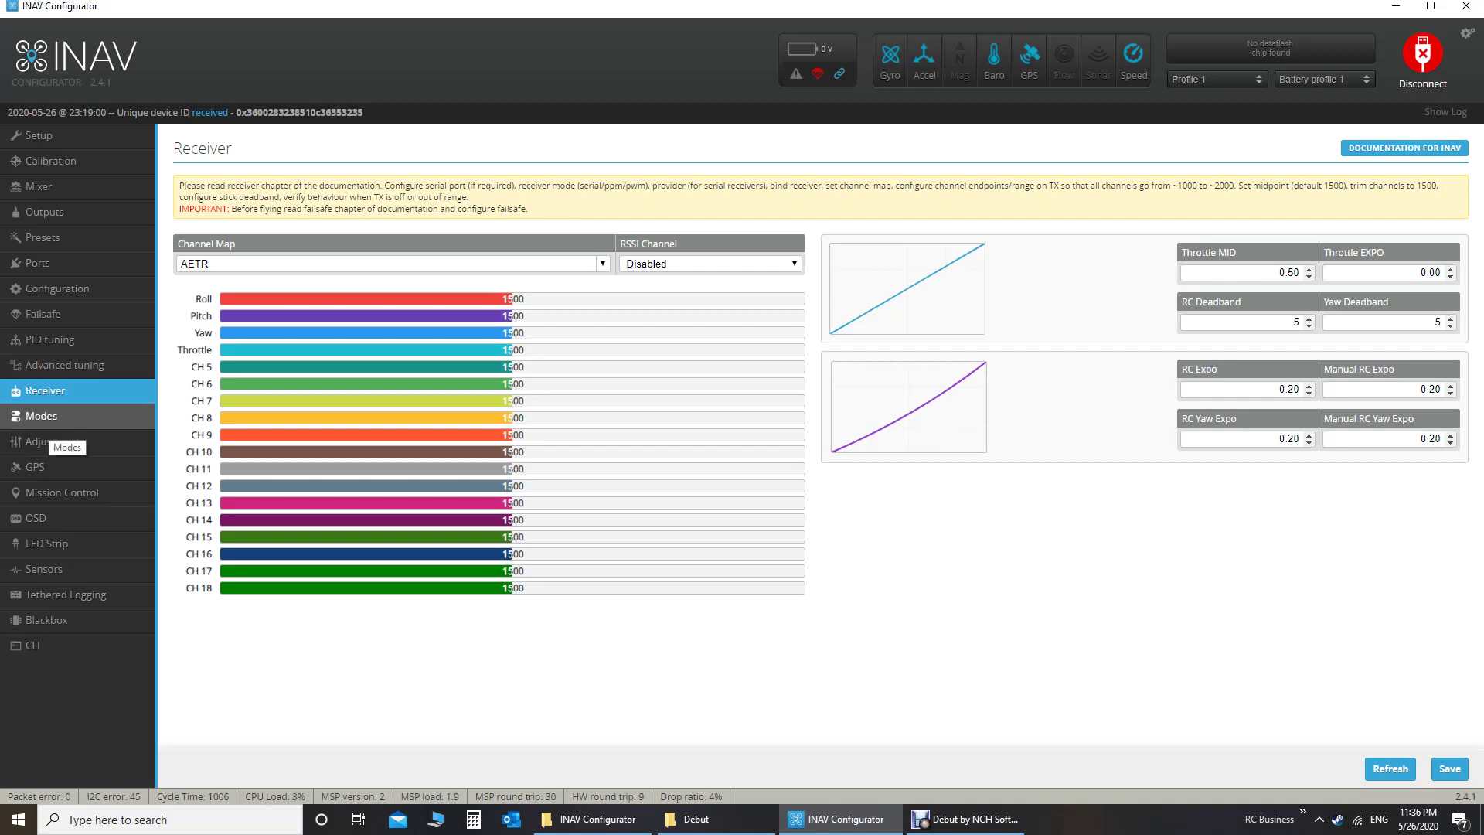
left_click(46, 419)
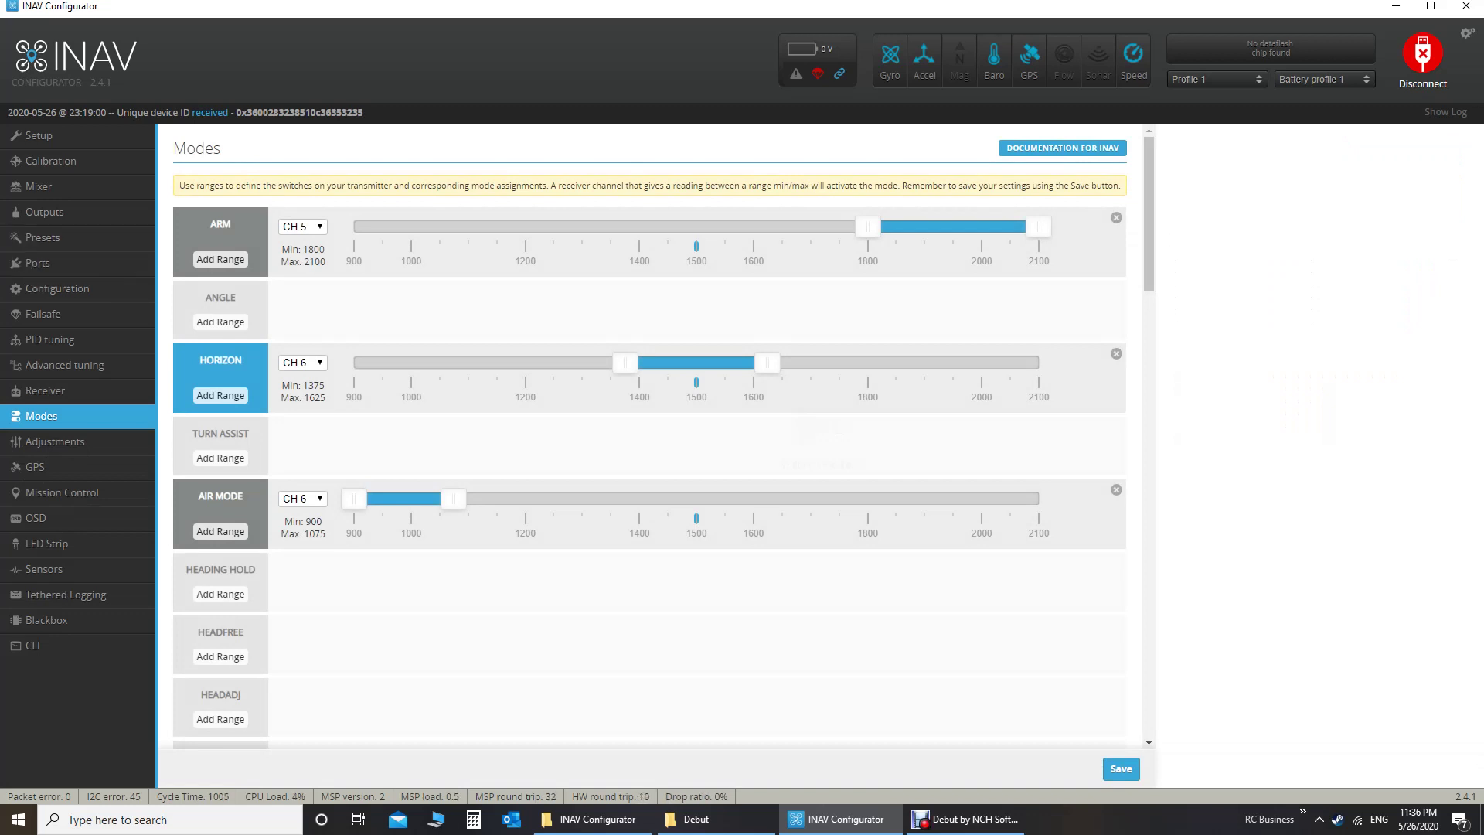
scroll(650, 433, "down", 2)
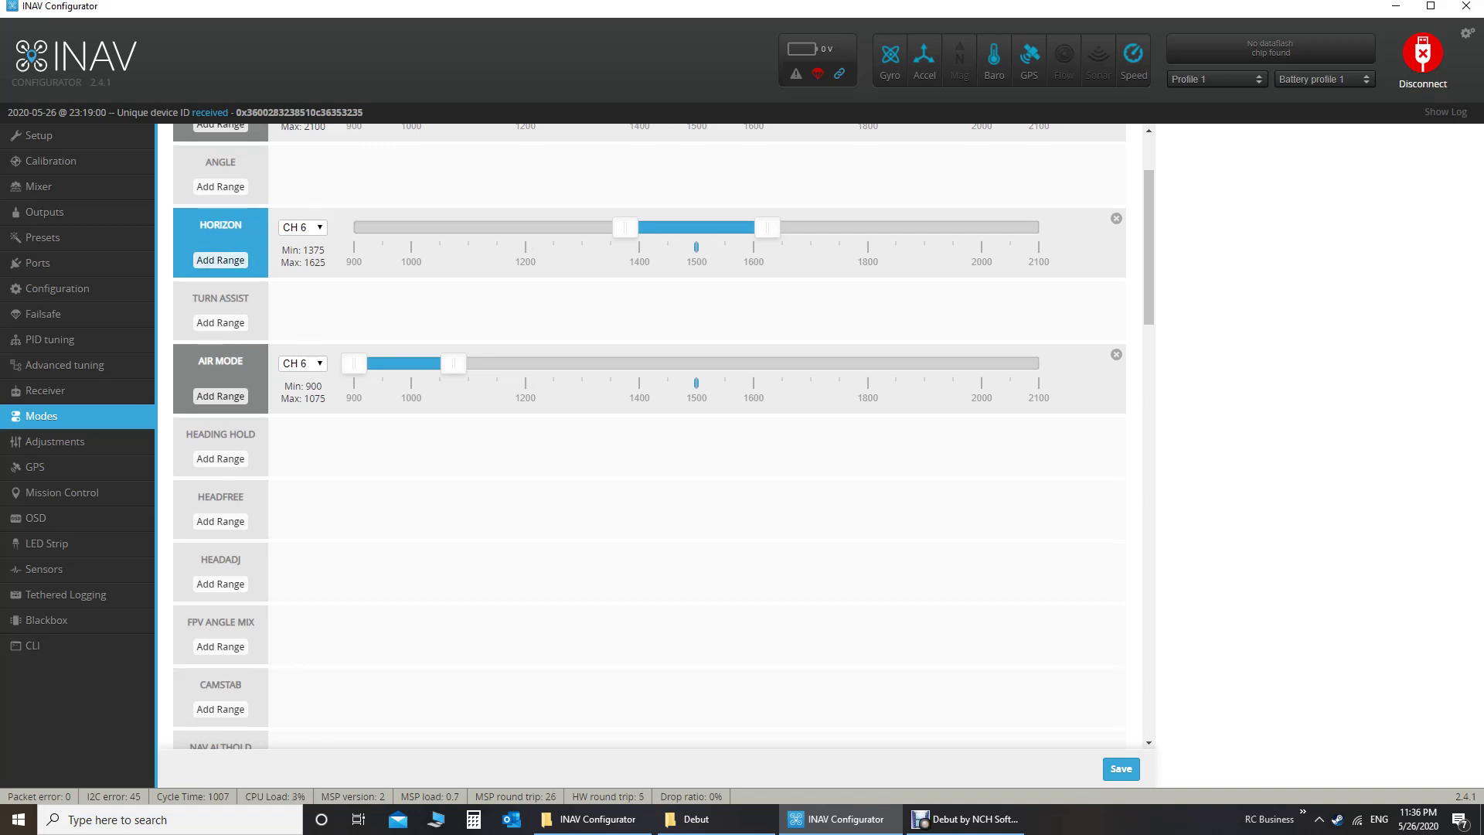
scroll(649, 432, "up", 1)
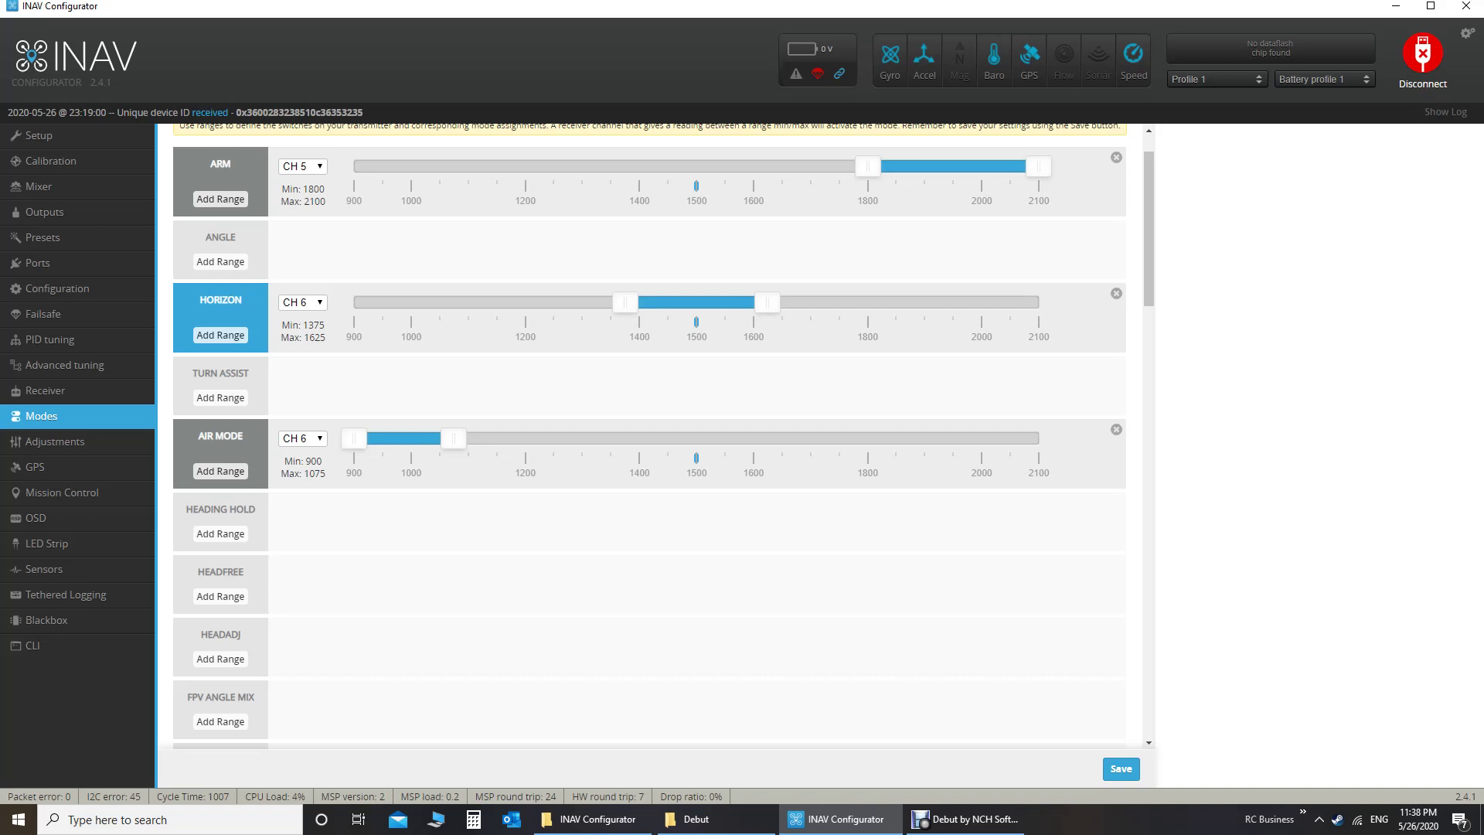
scroll(650, 433, "down", 15)
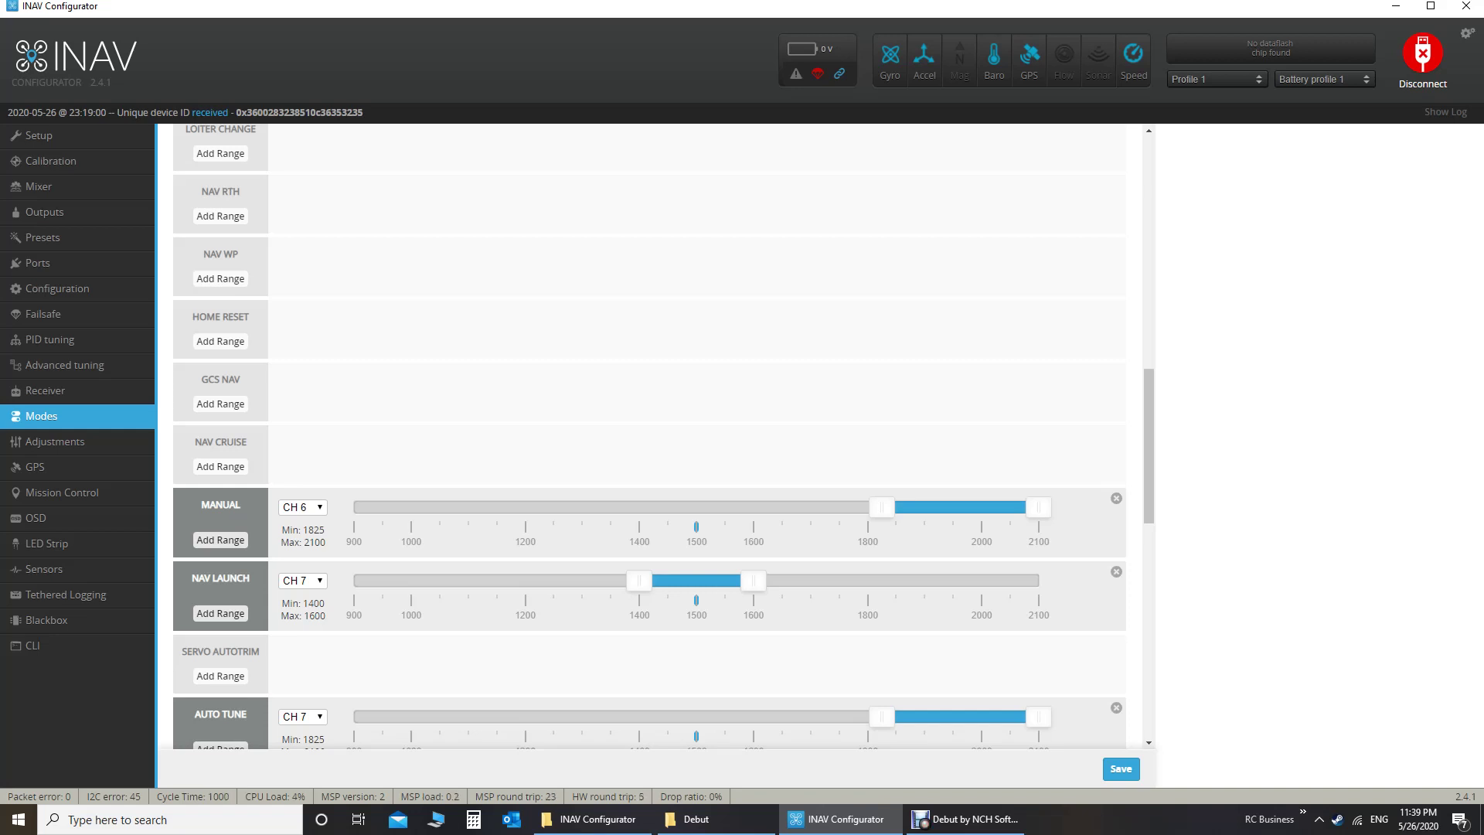
scroll(649, 433, "down", 3)
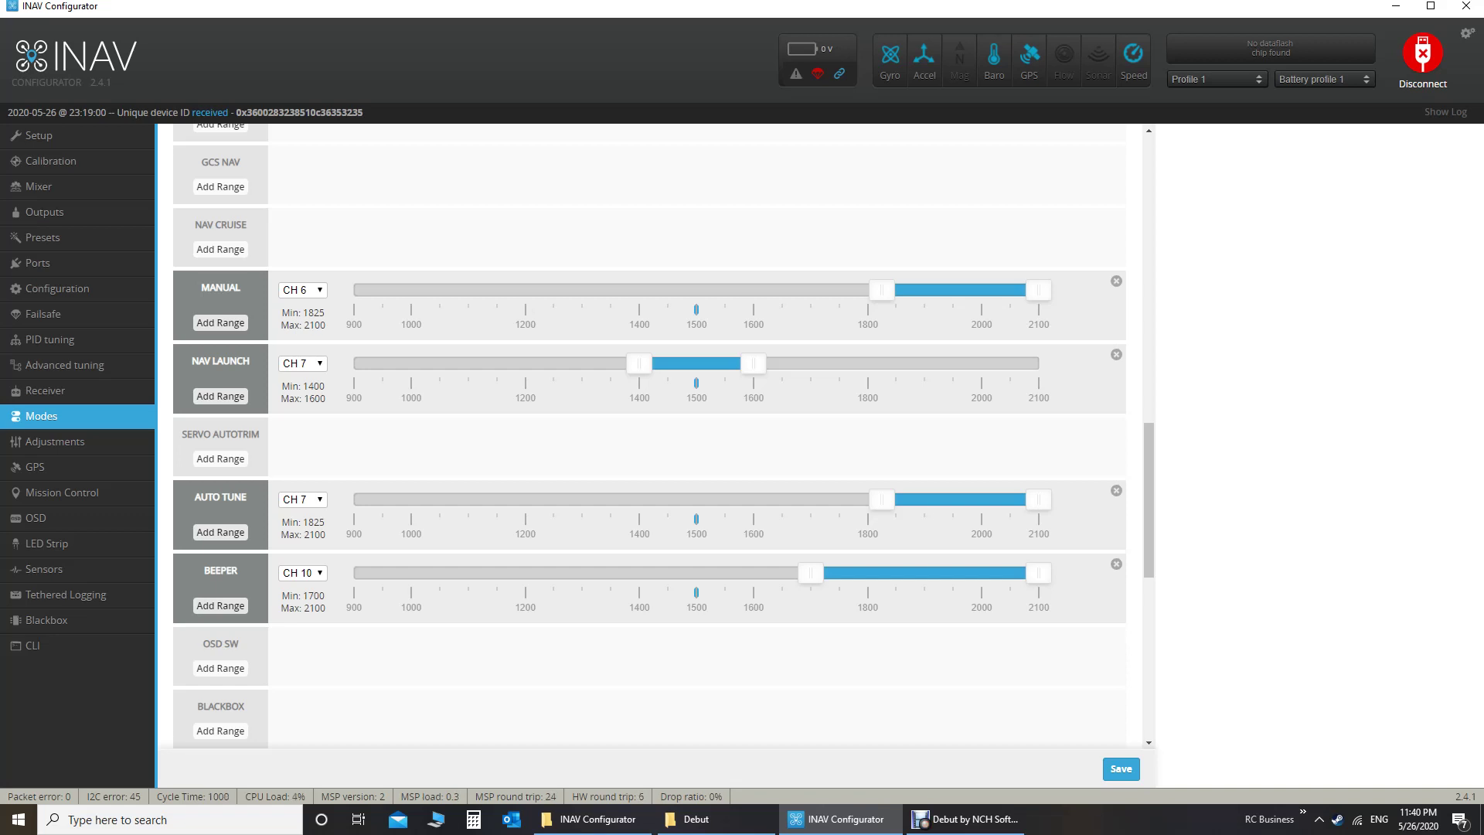
scroll(650, 433, "down", 4)
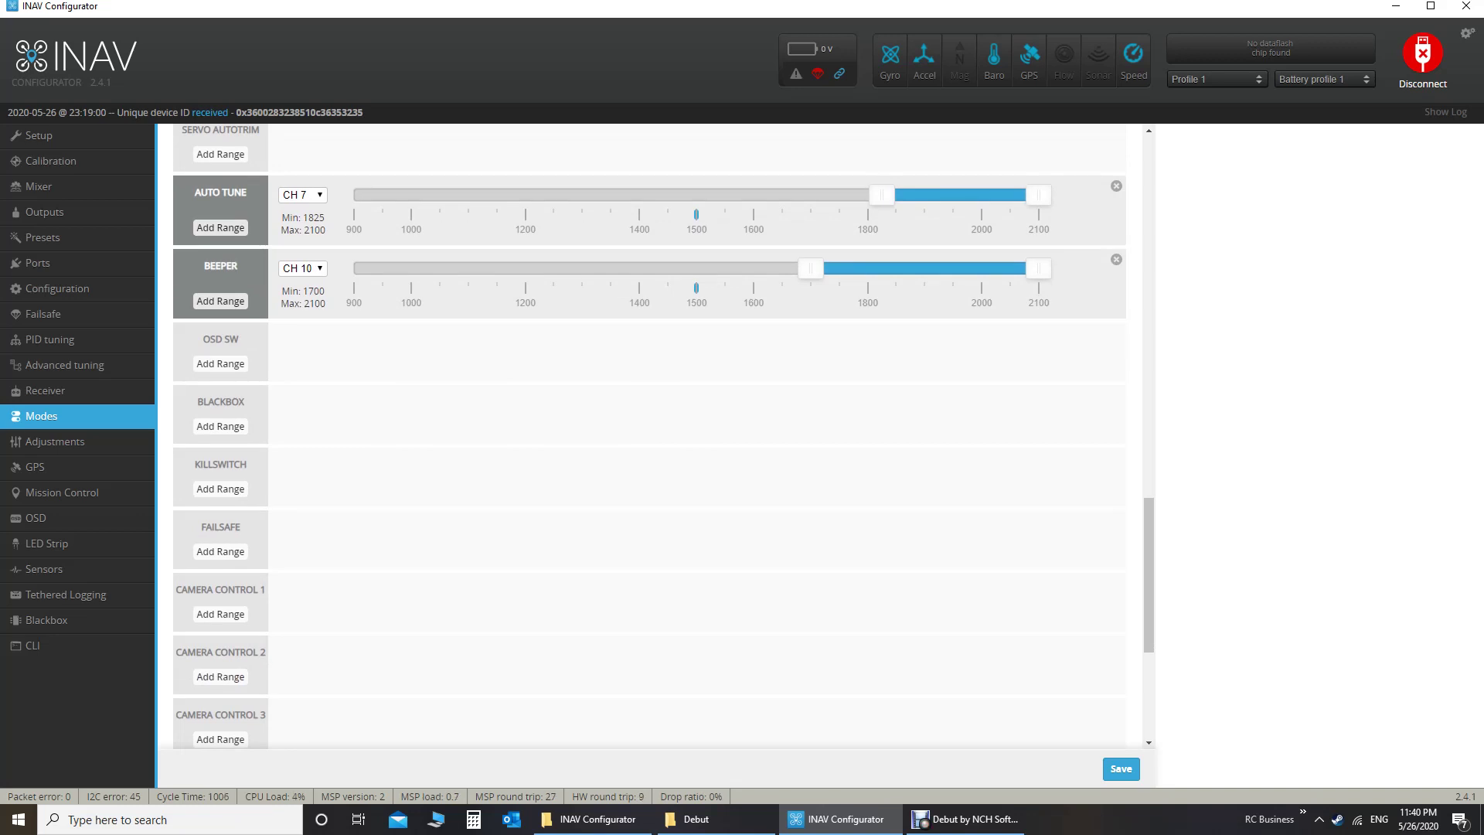
scroll(650, 433, "down", 3)
scroll(650, 432, "up", 10)
scroll(649, 432, "up", 7)
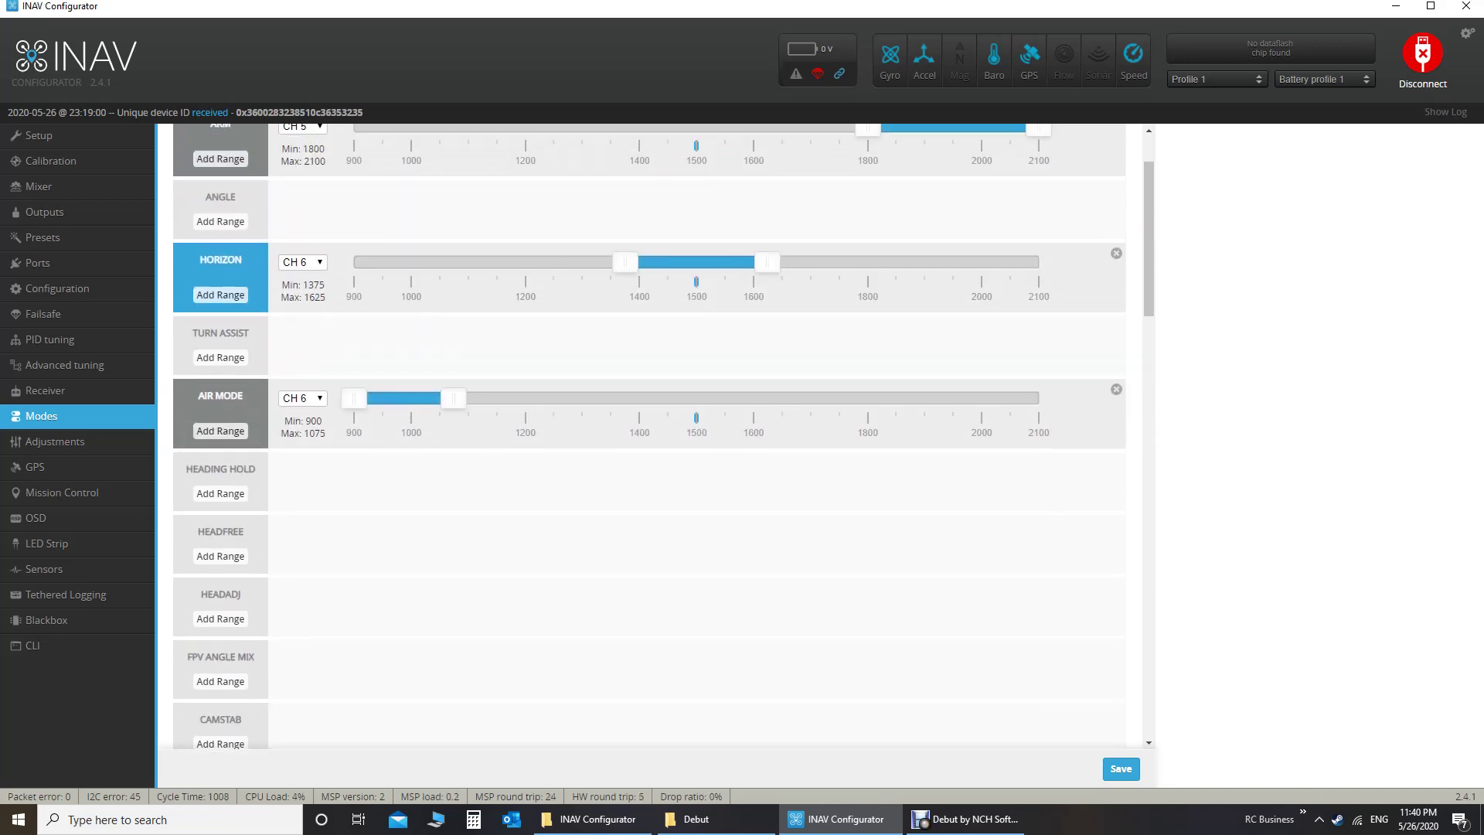
- Examine the in-flight adjustment ranges for Pitch & Roll P and I and the remaining adjustment slots
left_click(55, 441)
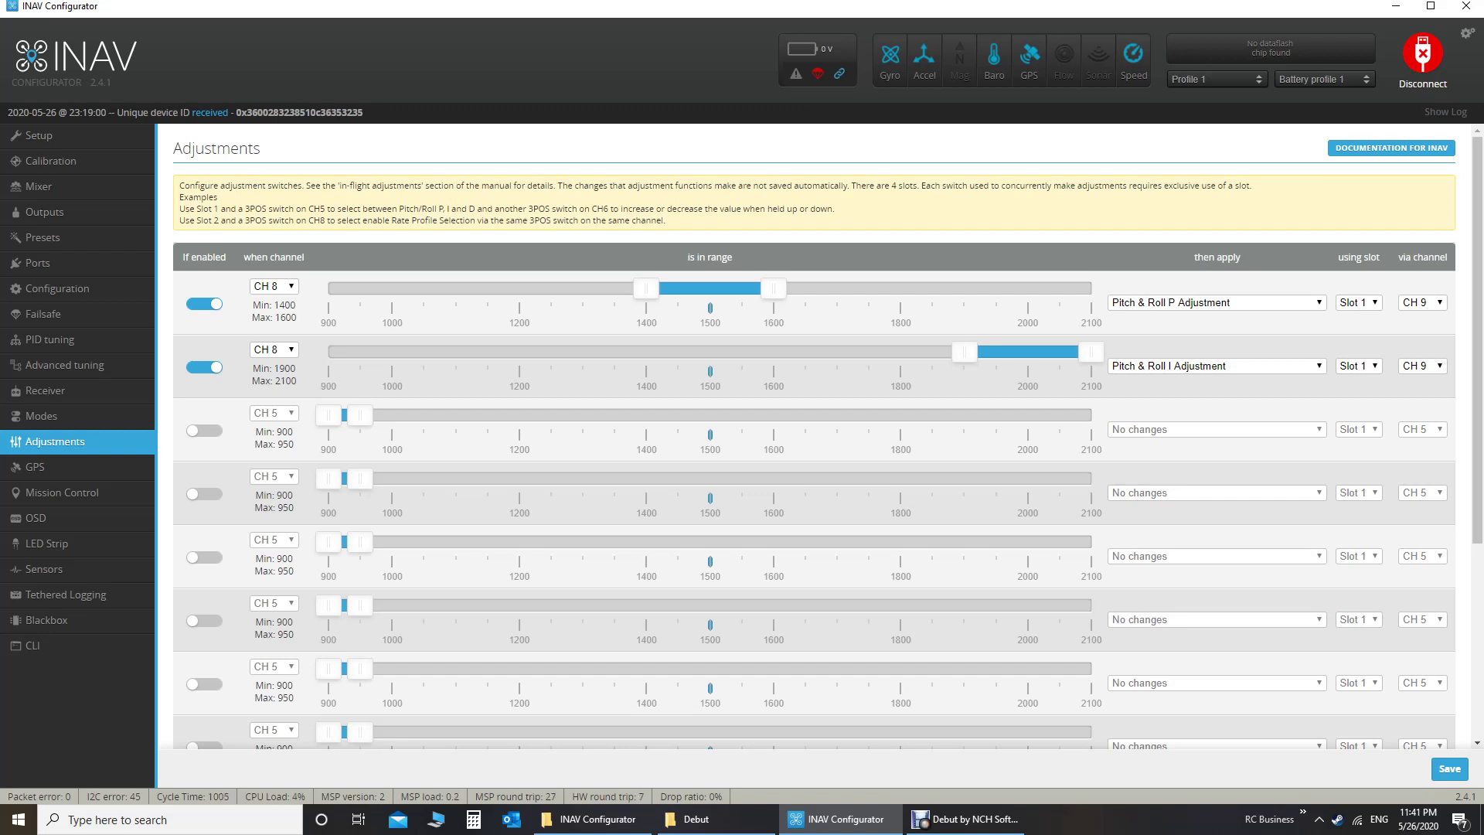
scroll(827, 475, "down", 4)
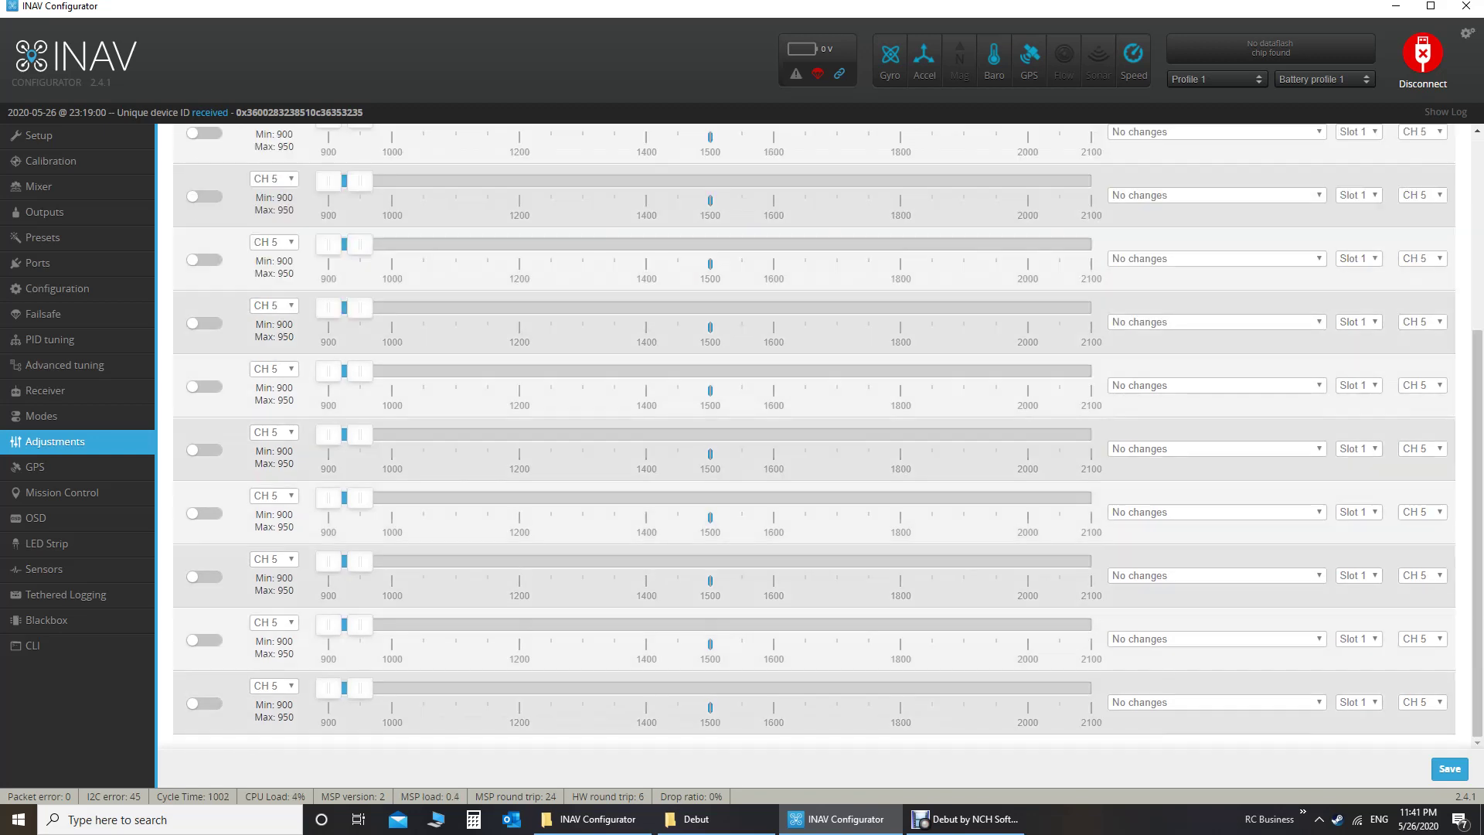
scroll(828, 476, "up", 10)
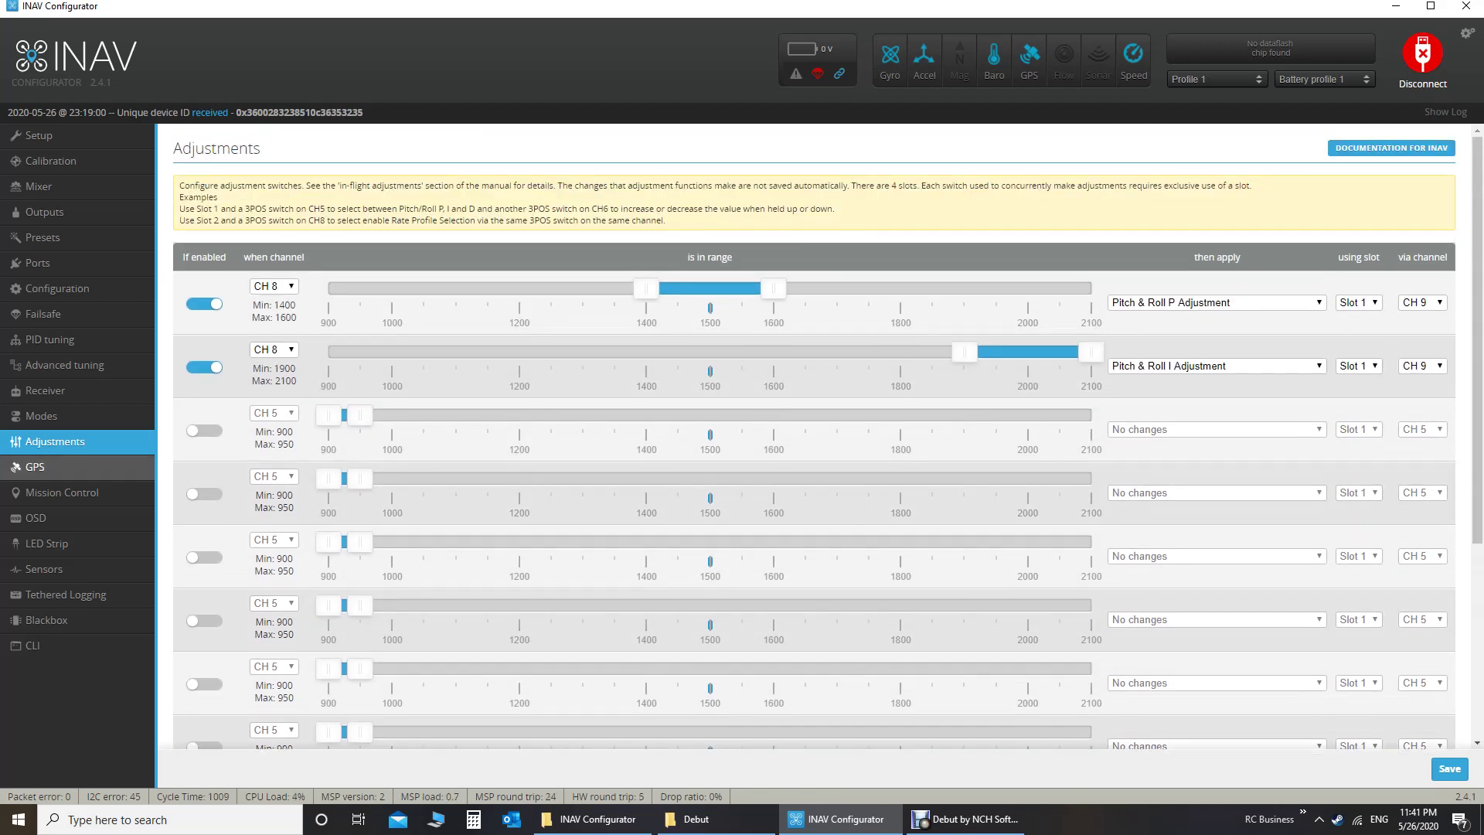
- Look over the GPS status and Mission Control pages and review the OSD elements, settings and alarms
left_click(35, 467)
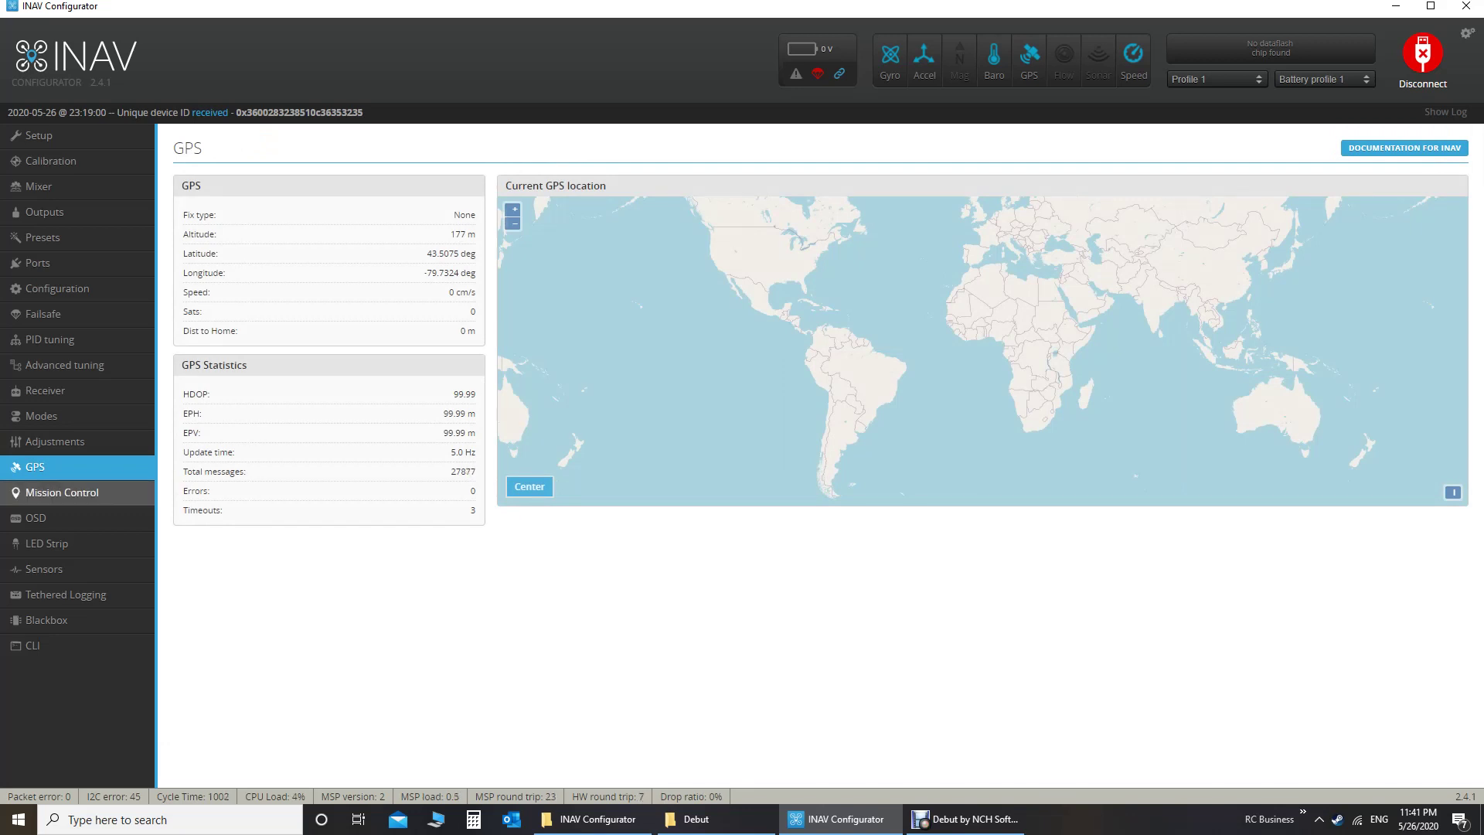
left_click(62, 492)
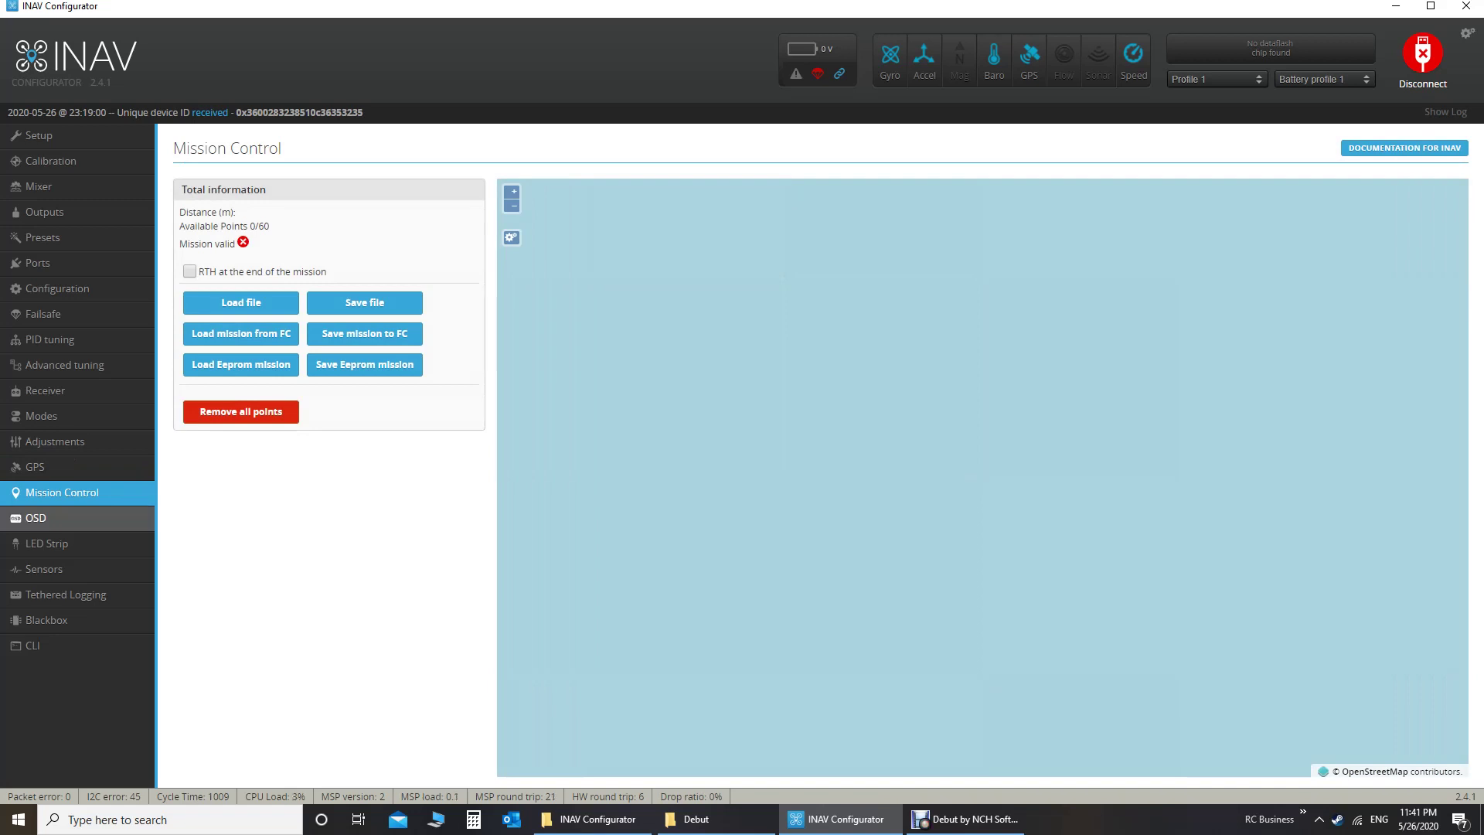
left_click(41, 523)
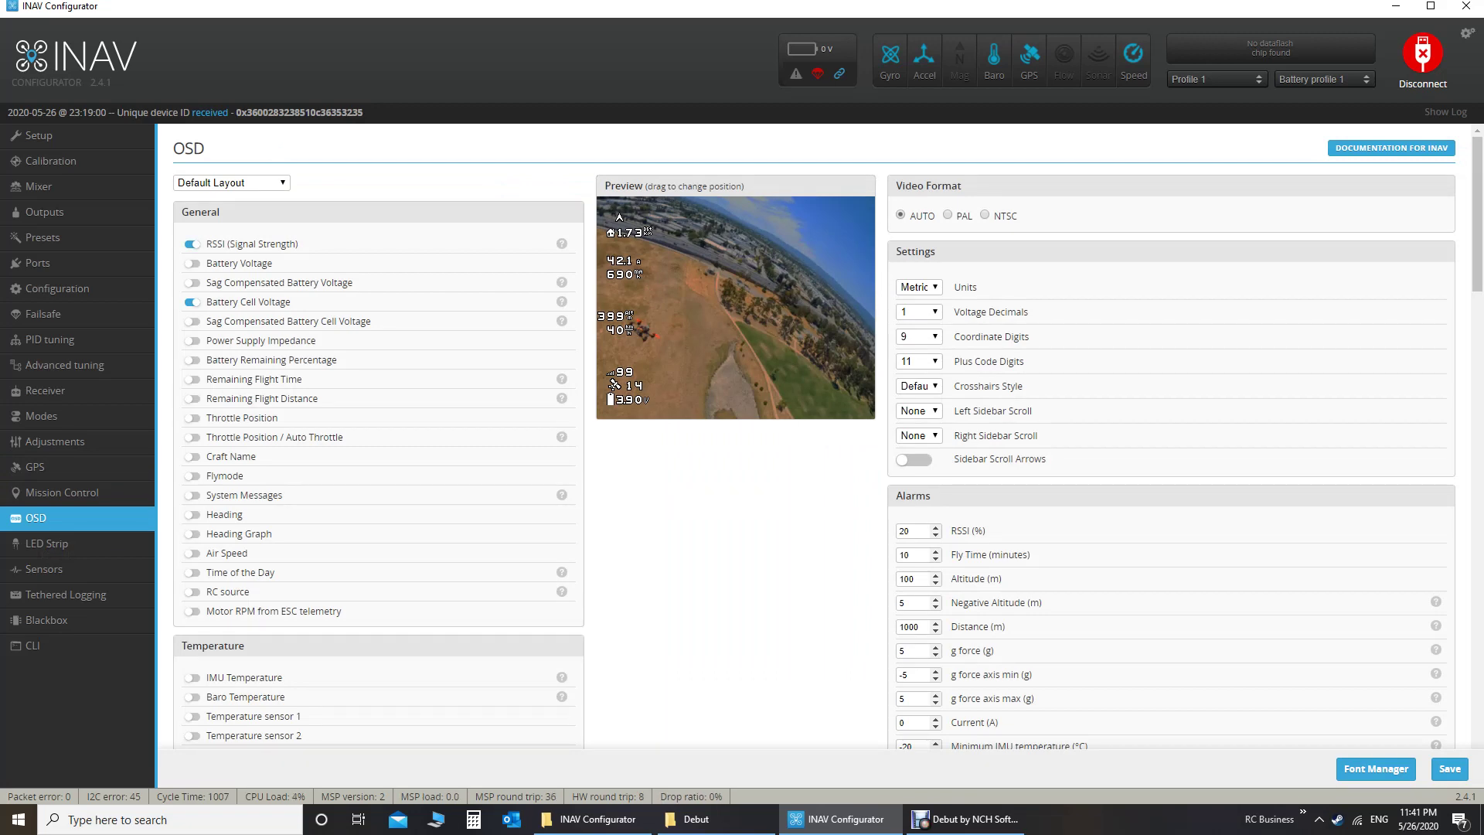
scroll(816, 437, "down", 8)
scroll(816, 437, "up", 8)
scroll(812, 437, "down", 1)
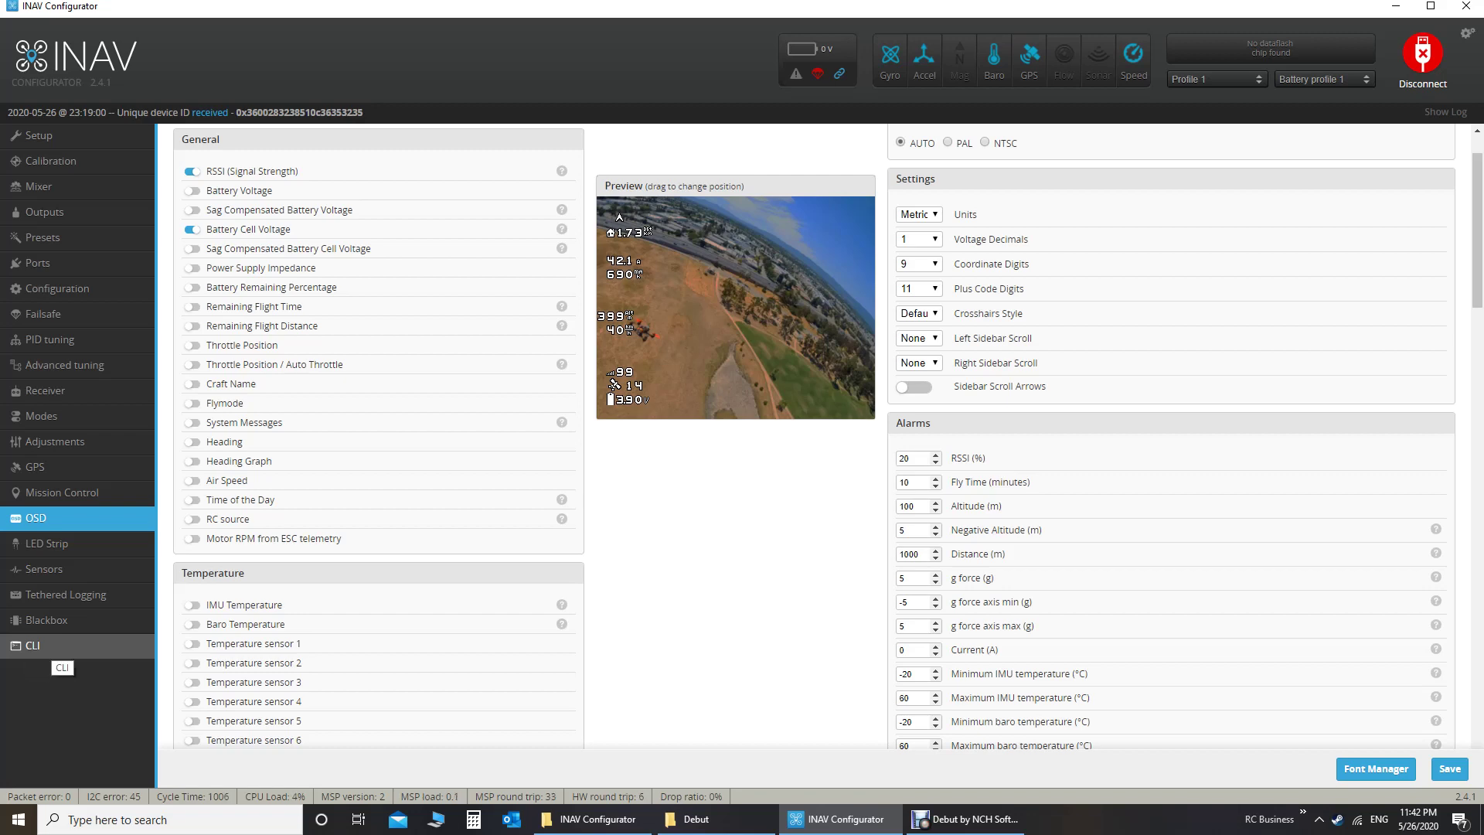
- Query all CLI parameters related to manual mode with the command "GET manual"
left_click(37, 646)
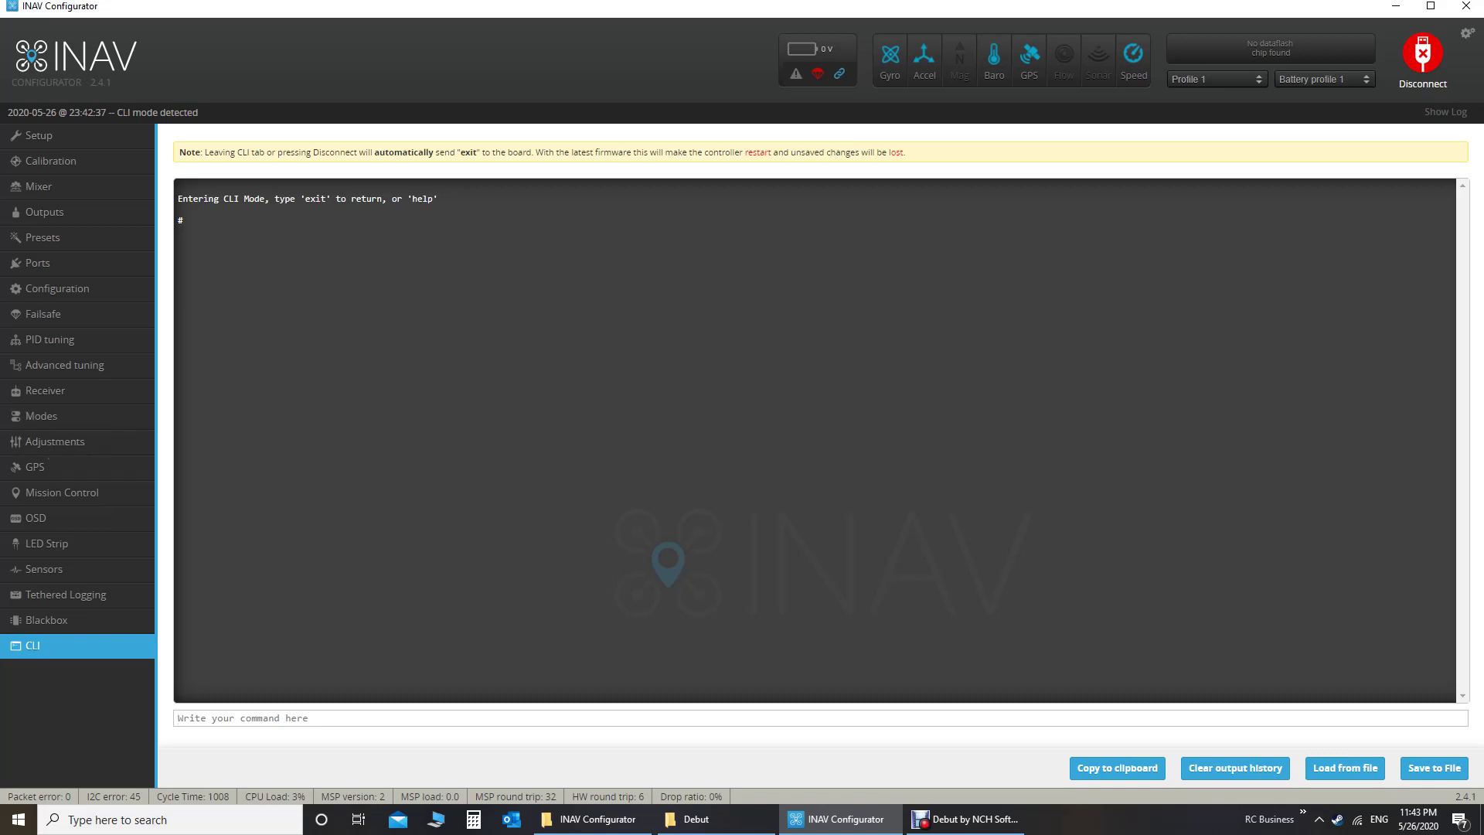
type("GET")
type(" mnu")
type("anual")
key("Return")
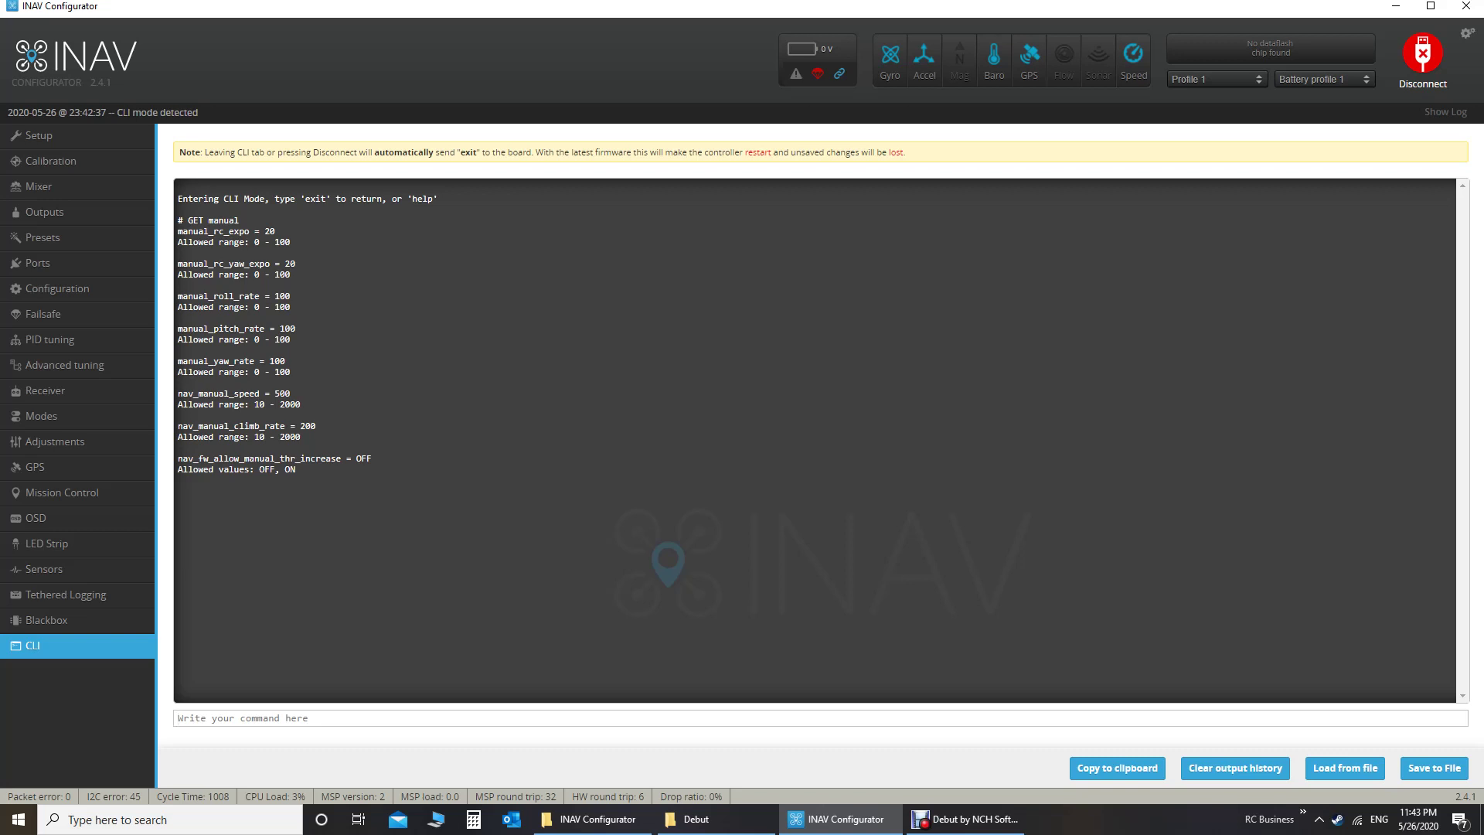
type("set manual_rc_expo =")
key("BackSpace")
key("BackSpace")
key("BackSpace")
key("BackSpace")
key("BackSpace")
key("BackSpace")
key("BackSpace")
key("BackSpace")
key("BackSpace")
key("BackSpace")
key("BackSpace")
key("BackSpace")
key("BackSpace")
key("BackSpace")
key("BackSpace")
key("BackSpace")
key("BackSpace")
key("BackSpace")
key("BackSpace")
key("BackSpace")
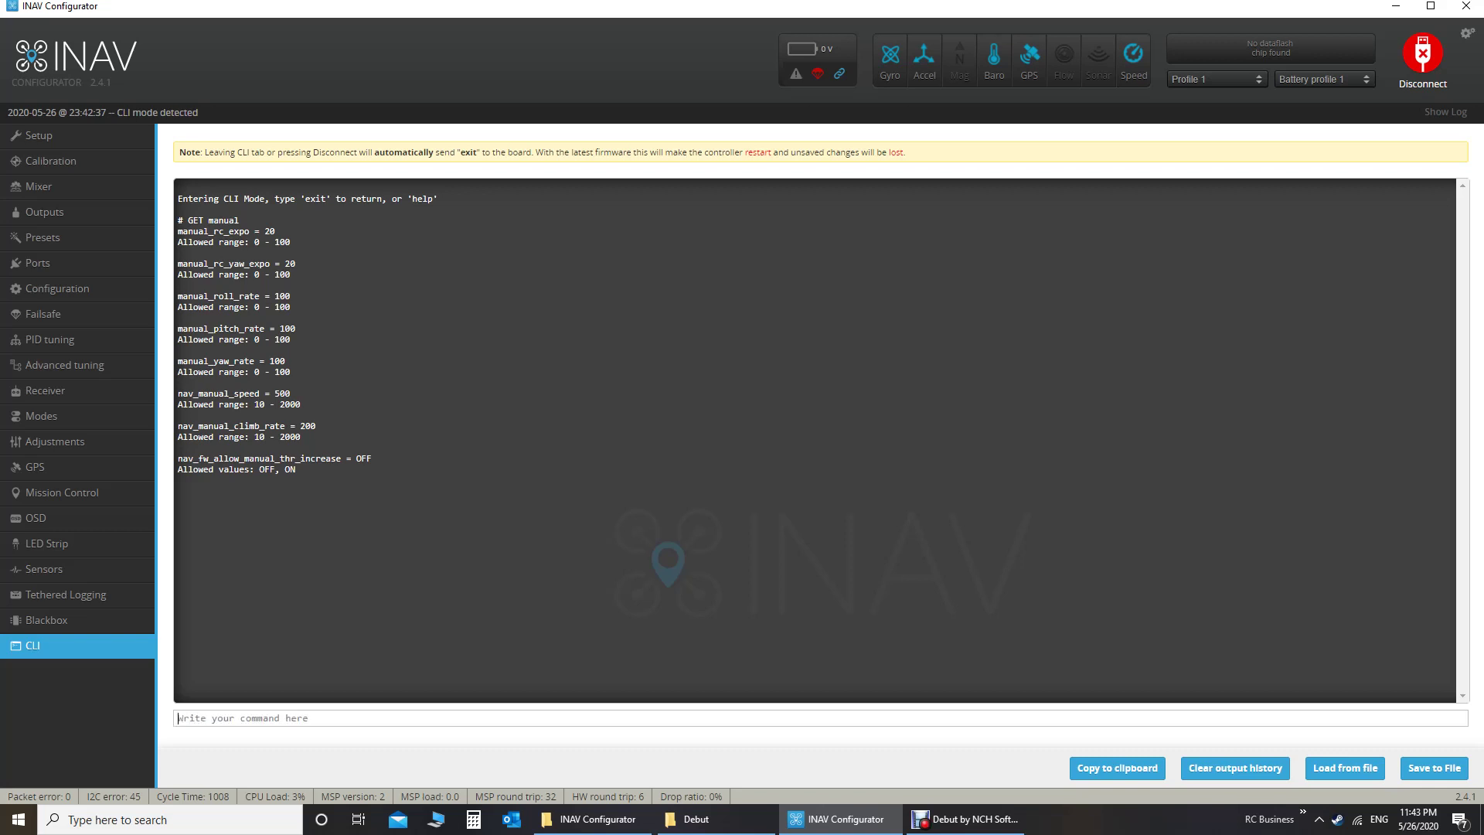